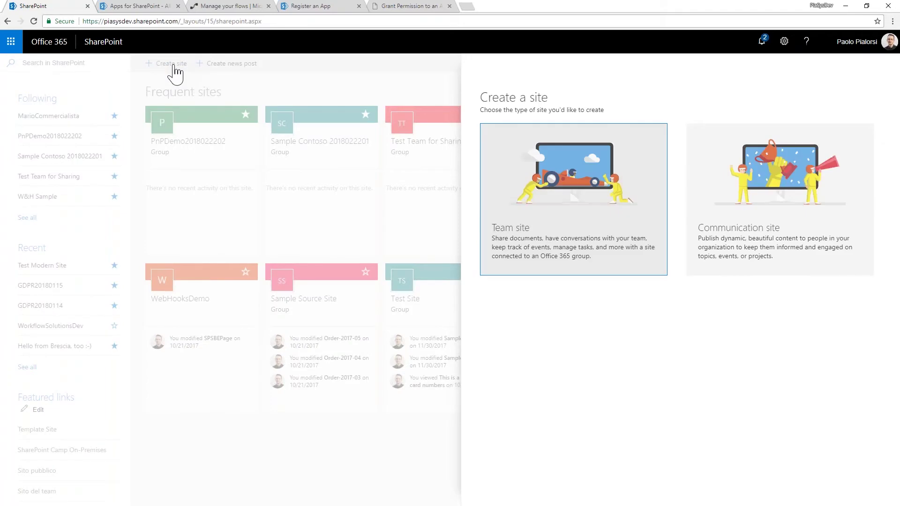
# Start a new team site and pick the PnP Site Design instead of Contoso customer tracking
pyautogui.click(561, 235)
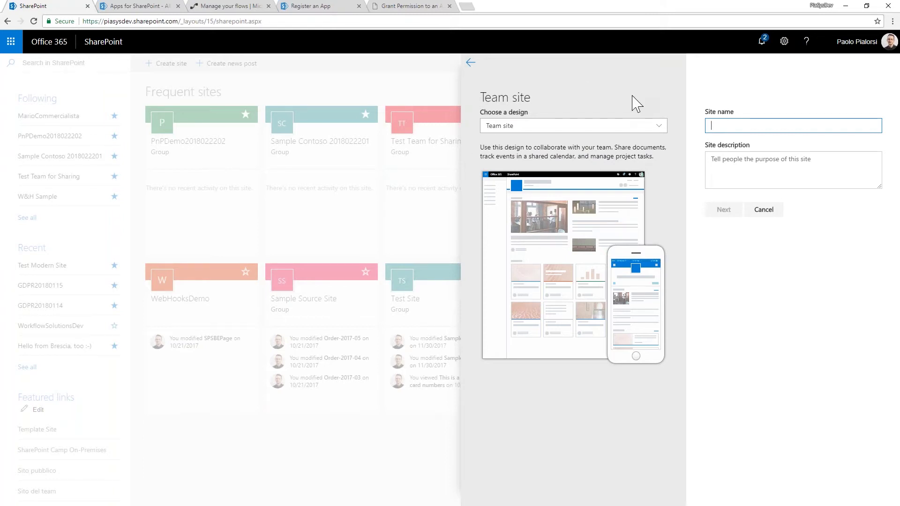
pyautogui.click(661, 132)
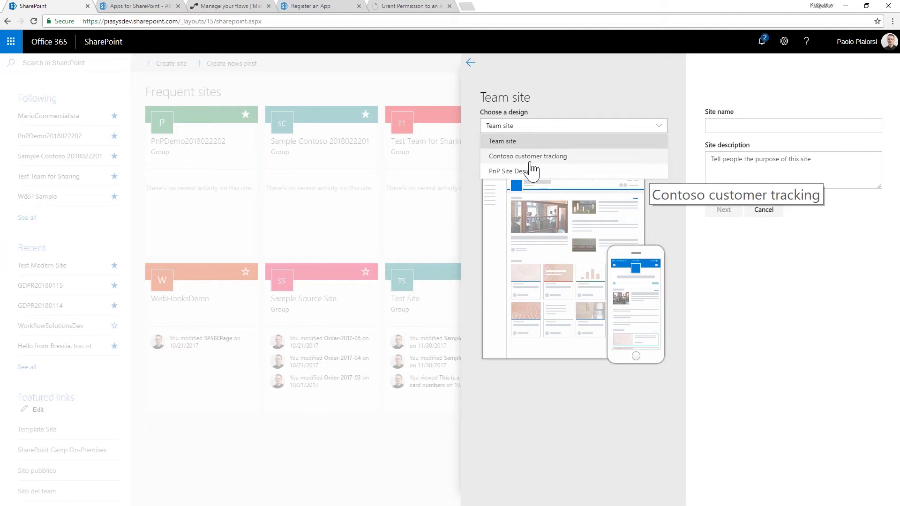
pyautogui.click(529, 160)
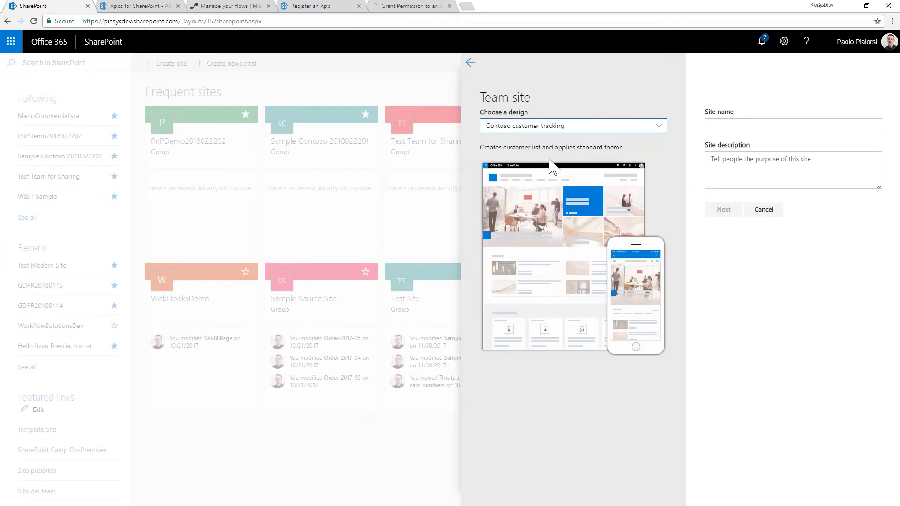
pyautogui.click(520, 131)
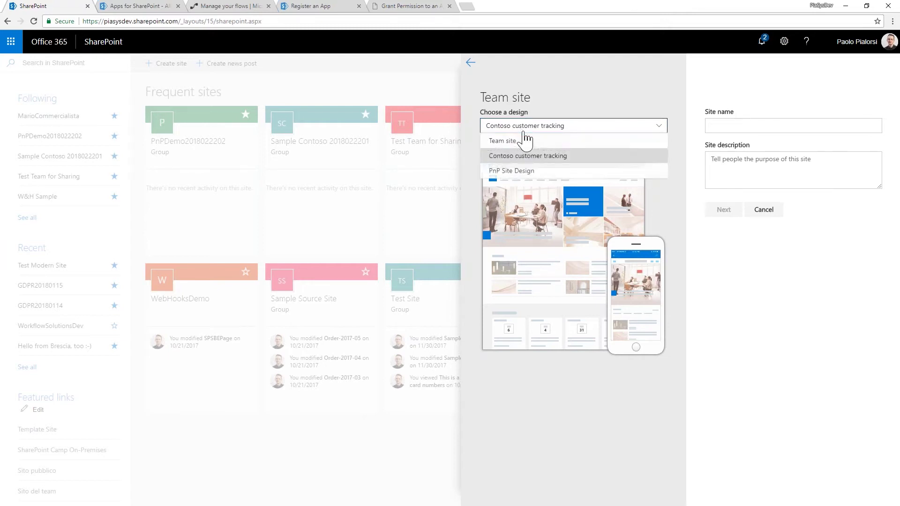
pyautogui.click(530, 172)
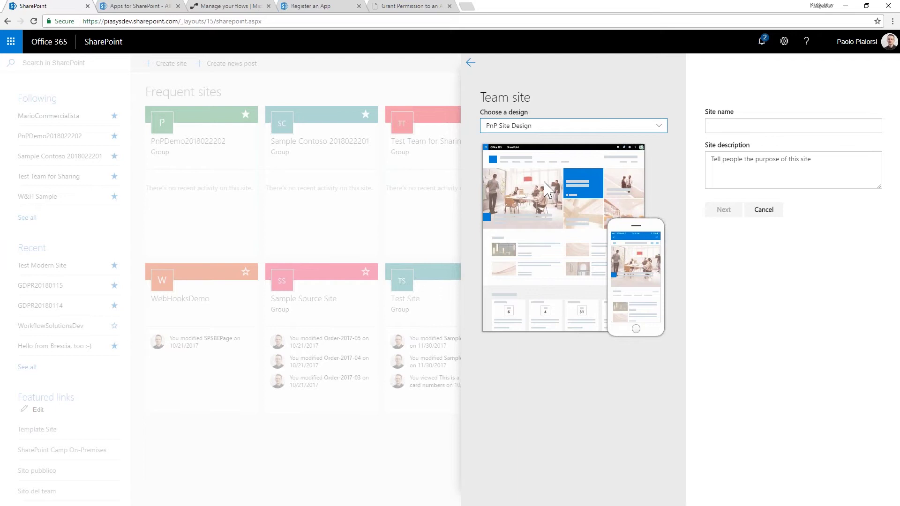
# Name the site 'ESPC18 Webinar How To'
pyautogui.click(723, 127)
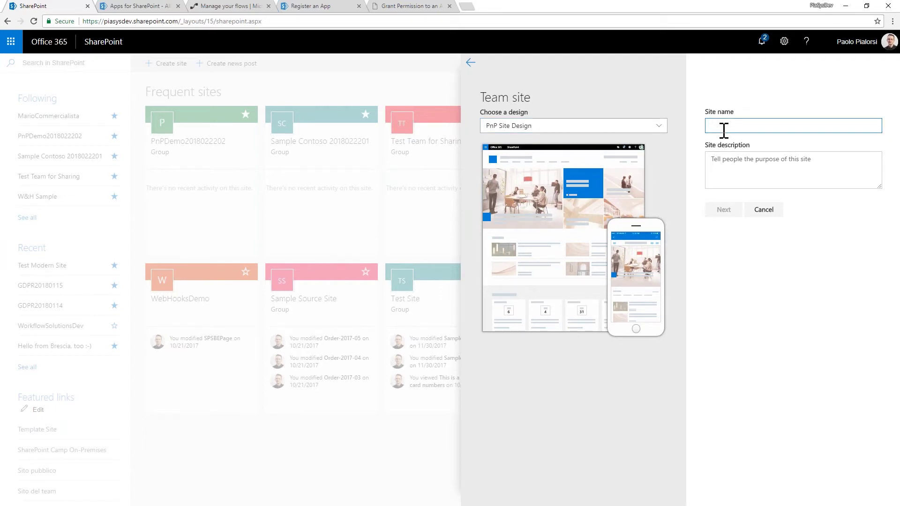
pyautogui.write('ESCP')
pyautogui.press('BackSpace')
pyautogui.press('BackSpace')
pyautogui.write('PC')
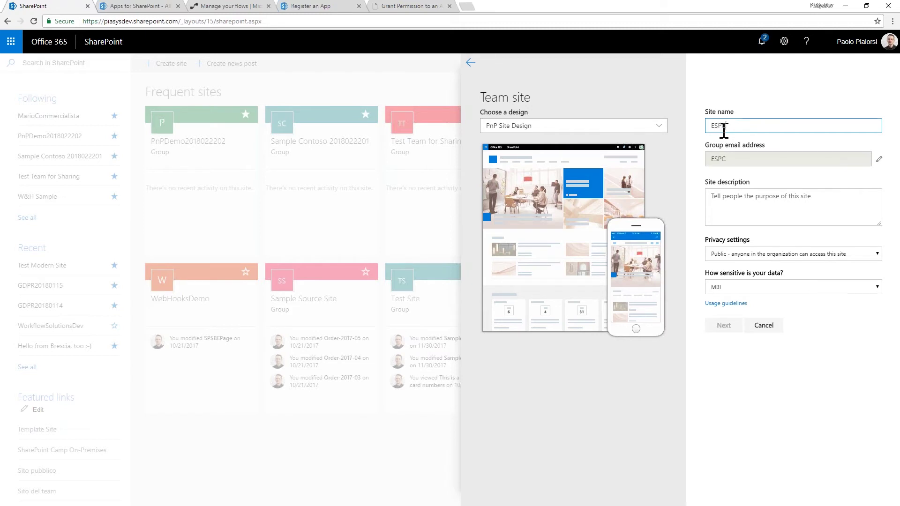
pyautogui.write('18 Web')
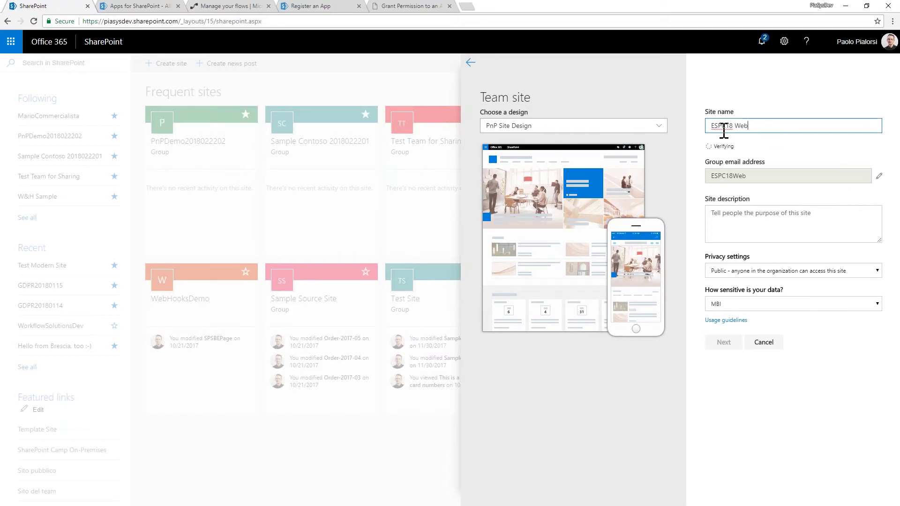
pyautogui.write('inar How To')
# Create the ESPC18 Webinar How To team site, leaving owners and members empty
pyautogui.click(722, 373)
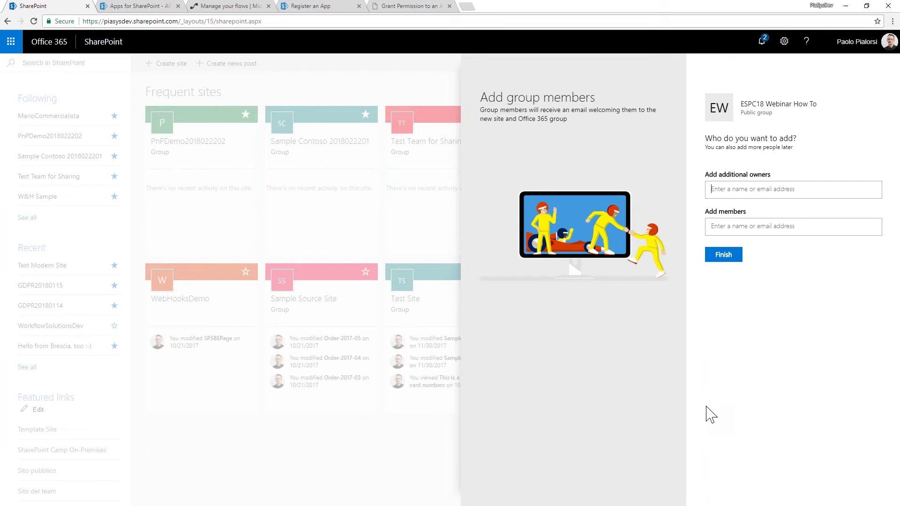
pyautogui.click(723, 257)
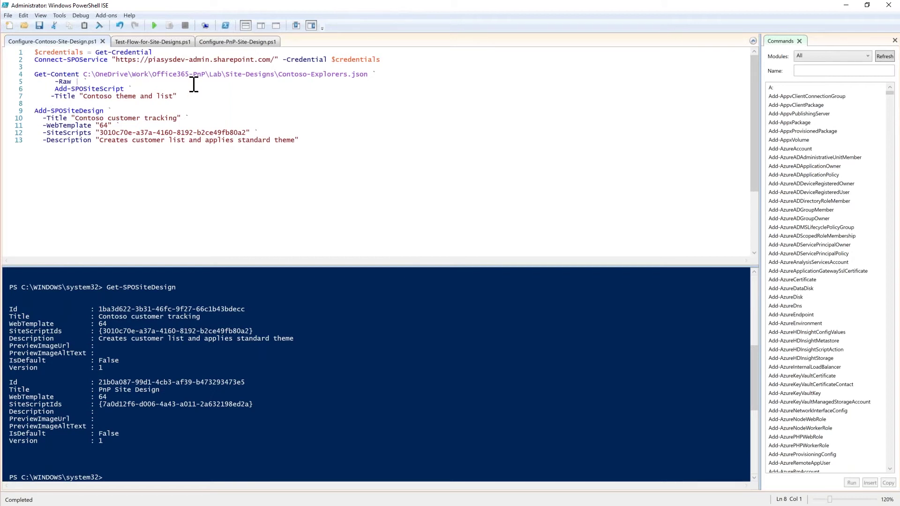
pyautogui.doubleClick(41, 60)
pyautogui.moveTo(79, 60); pyautogui.dragTo(107, 61)
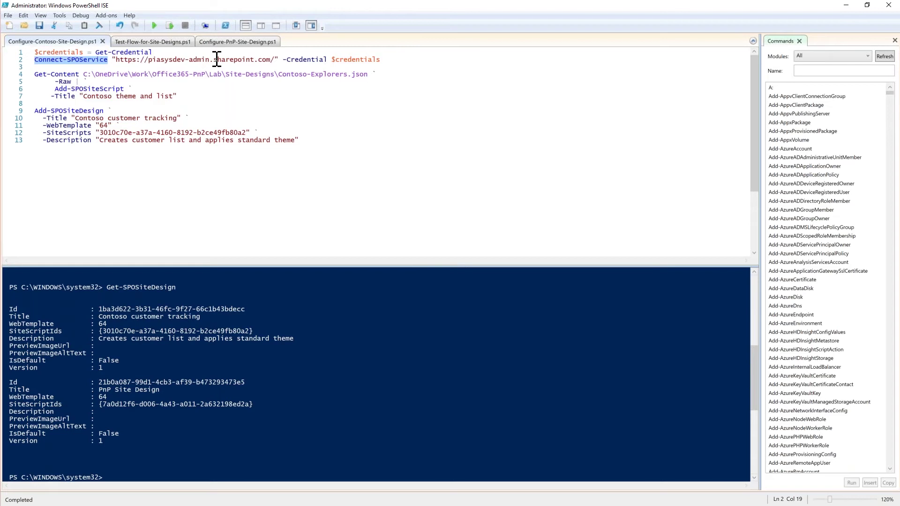
pyautogui.moveTo(283, 60); pyautogui.dragTo(385, 61)
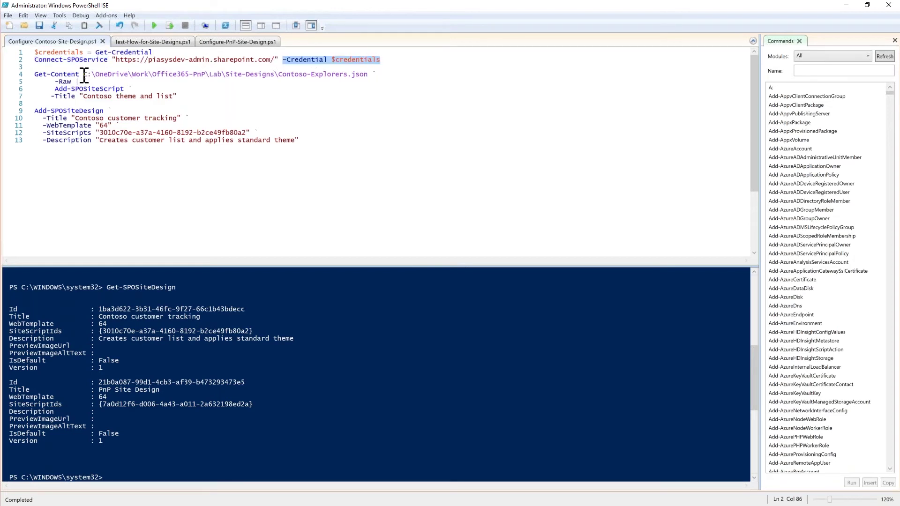
pyautogui.moveTo(34, 74); pyautogui.dragTo(76, 82)
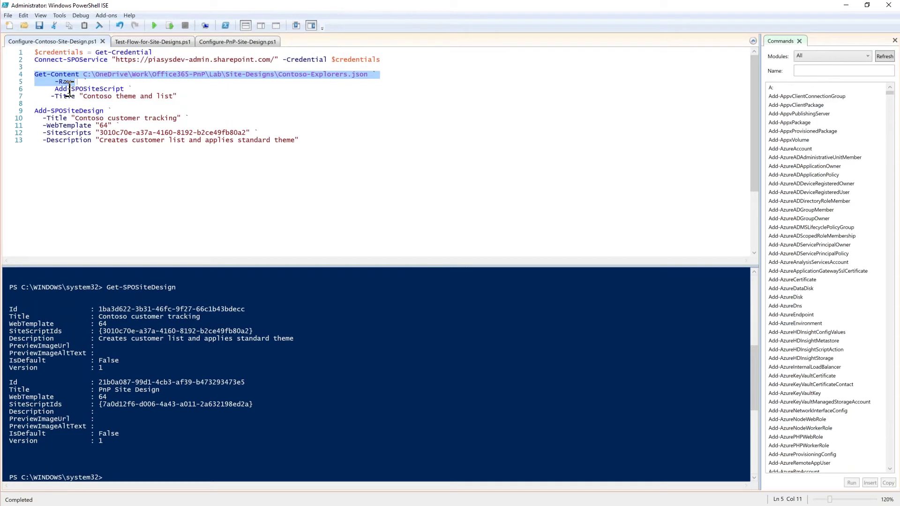
pyautogui.moveTo(54, 89); pyautogui.dragTo(390, 76)
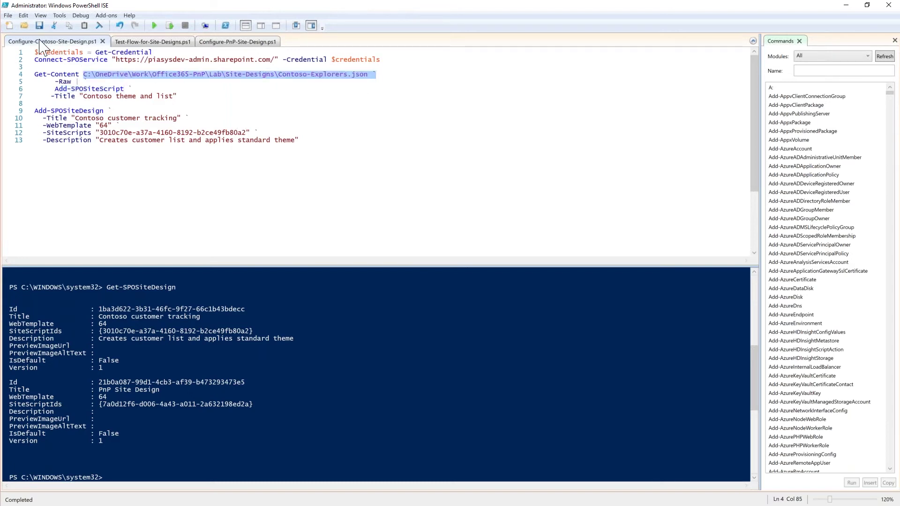
pyautogui.moveTo(55, 89); pyautogui.dragTo(188, 98)
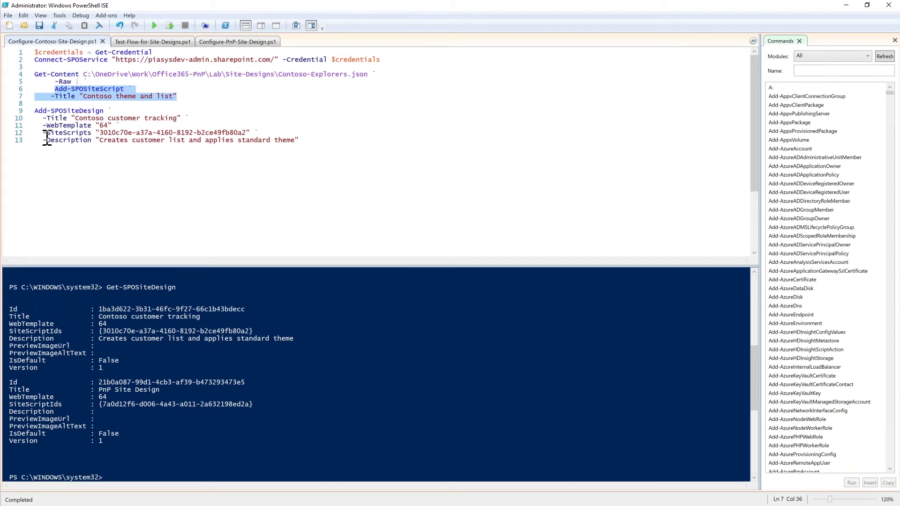
# Highlight the Add-SPOSiteDesign title, WebTemplate 64, SiteScripts id and description, then bring up File Explorer
pyautogui.moveTo(35, 111); pyautogui.dragTo(112, 111)
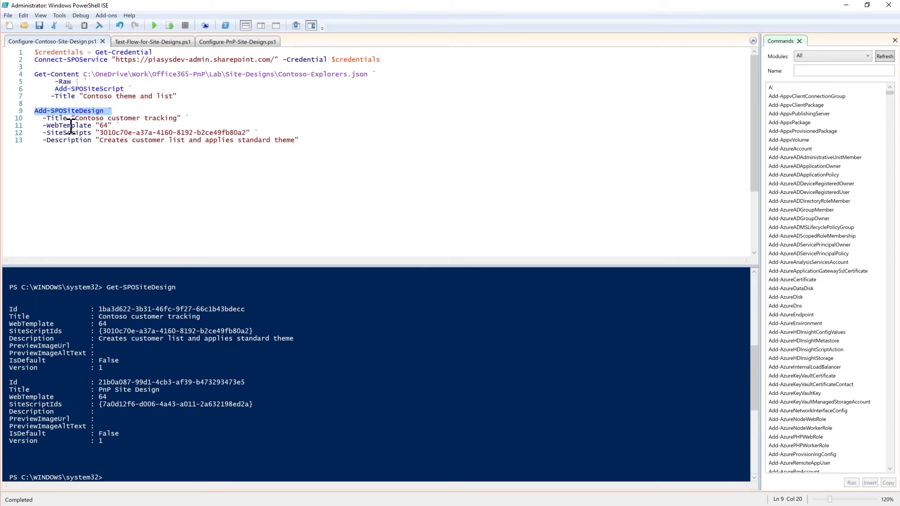
pyautogui.moveTo(42, 118); pyautogui.dragTo(179, 118)
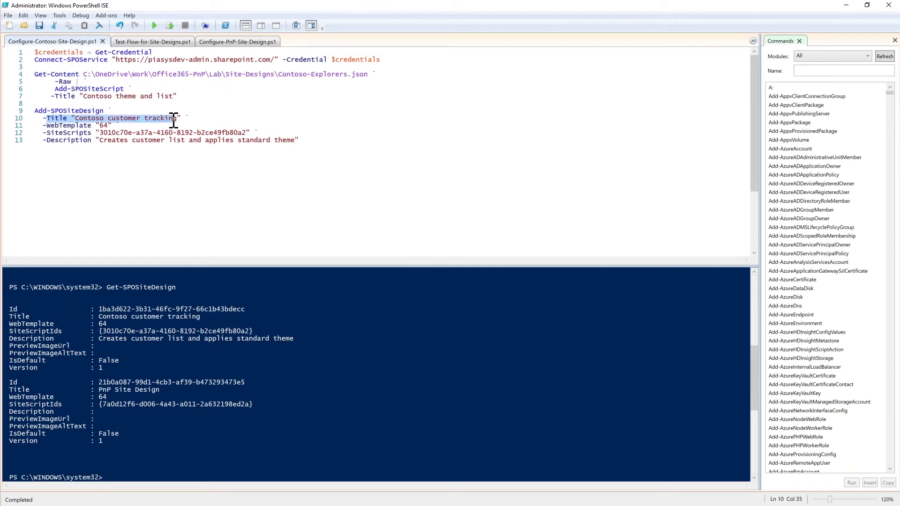
pyautogui.click(46, 125)
pyautogui.moveTo(64, 124); pyautogui.dragTo(120, 123)
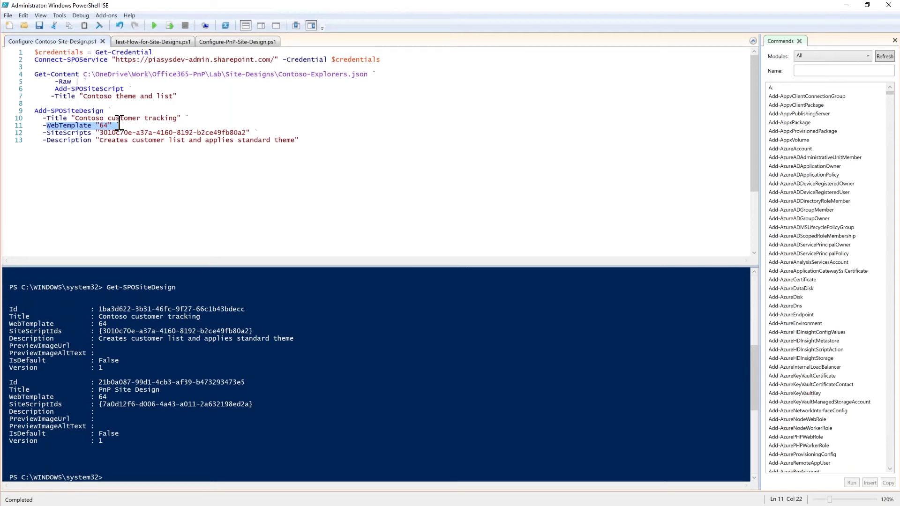
pyautogui.moveTo(46, 133); pyautogui.dragTo(265, 130)
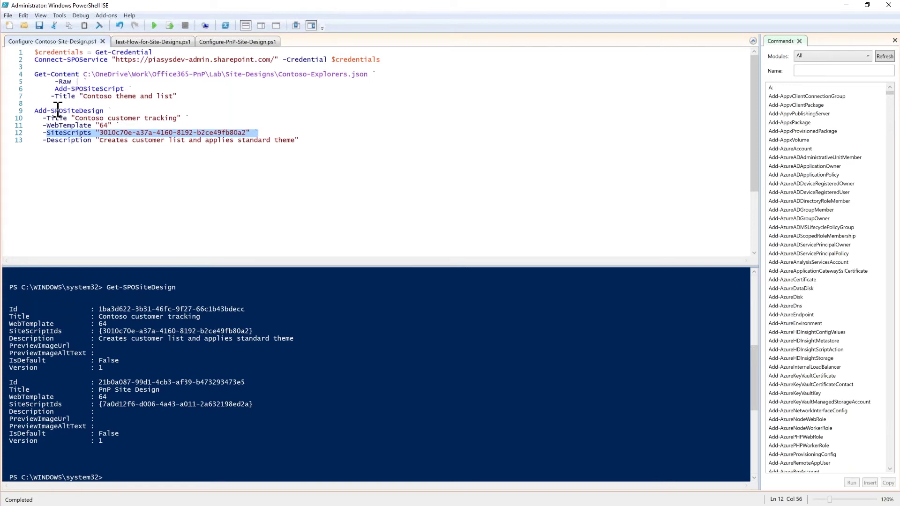
pyautogui.moveTo(51, 111); pyautogui.dragTo(47, 134)
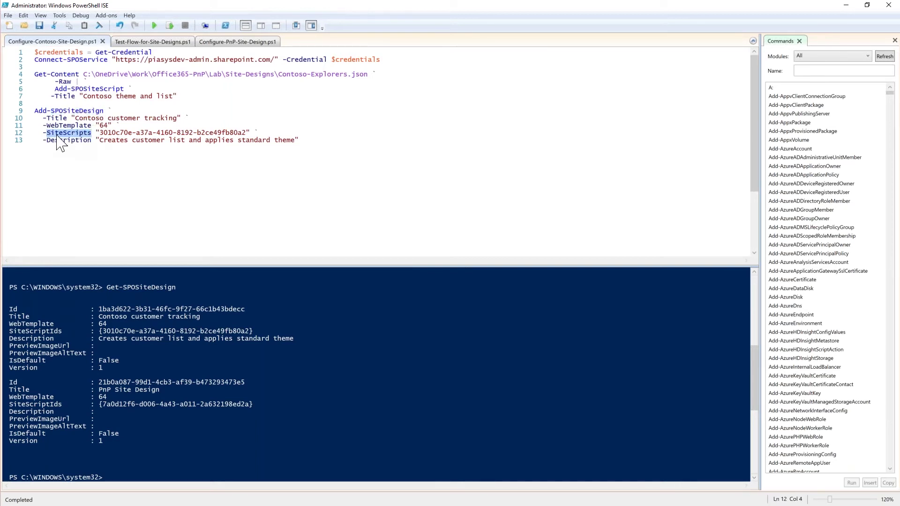
pyautogui.moveTo(95, 134); pyautogui.dragTo(264, 133)
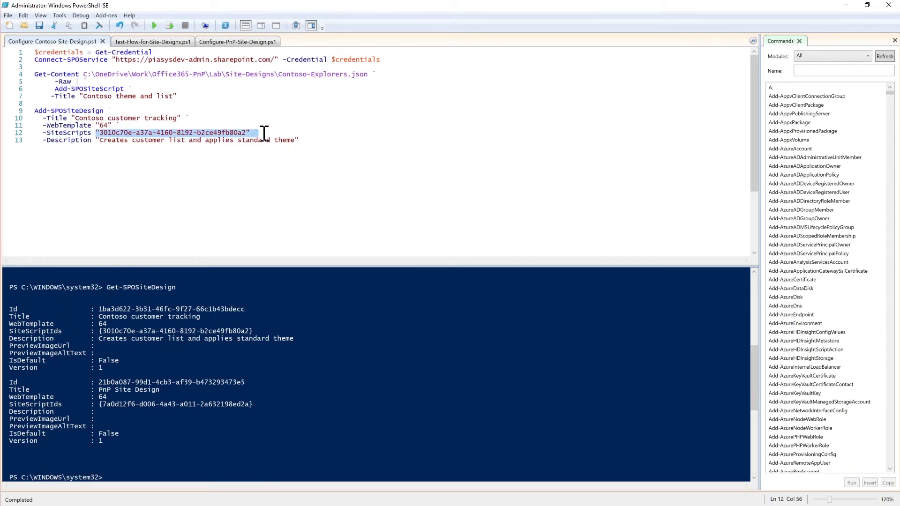
pyautogui.moveTo(96, 141); pyautogui.dragTo(299, 140)
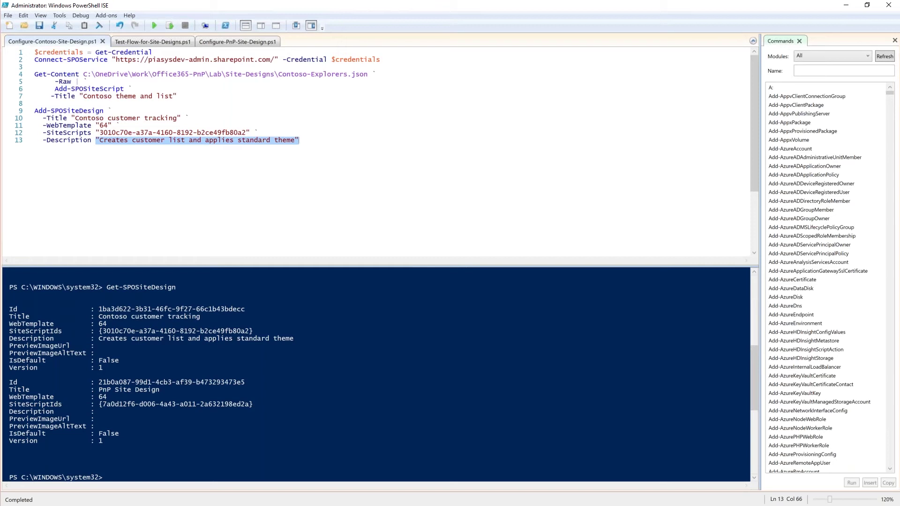
pyautogui.hotkey('alt', 'Tab')
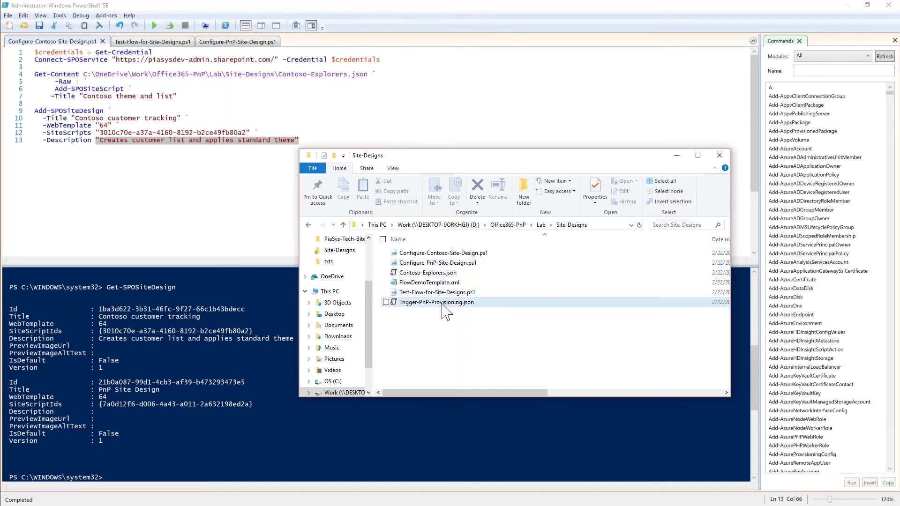
# Open Contoso-Explorers.json and highlight its $schema, actions, applyTheme and createSPList entries
pyautogui.click(442, 274)
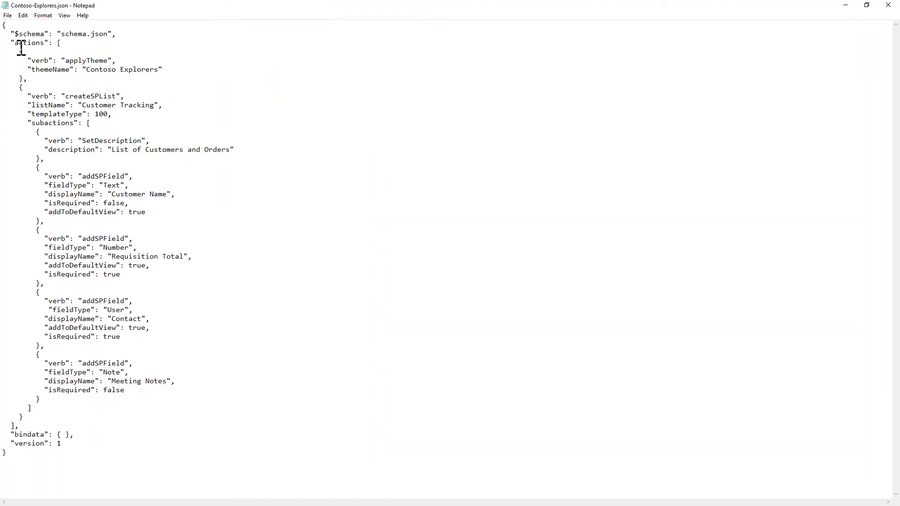
pyautogui.moveTo(10, 34); pyautogui.dragTo(128, 34)
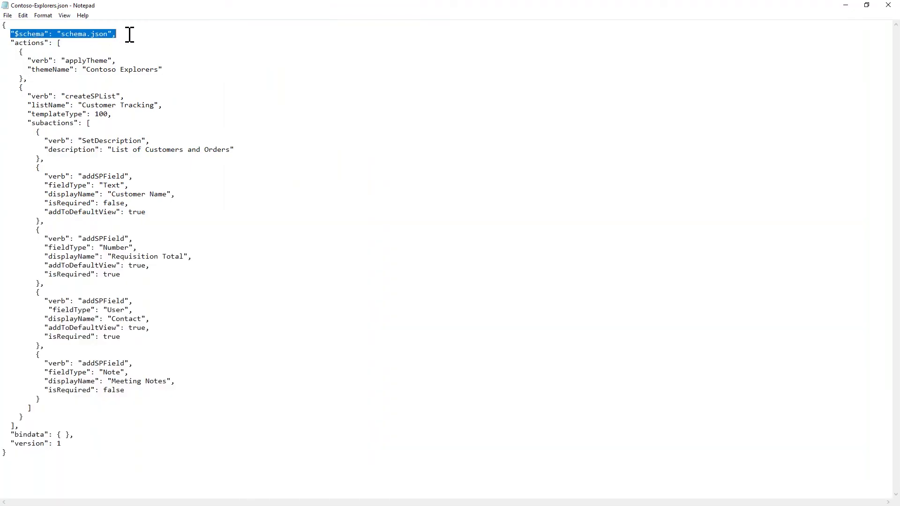
pyautogui.click(128, 38)
pyautogui.moveTo(10, 43); pyautogui.dragTo(69, 51)
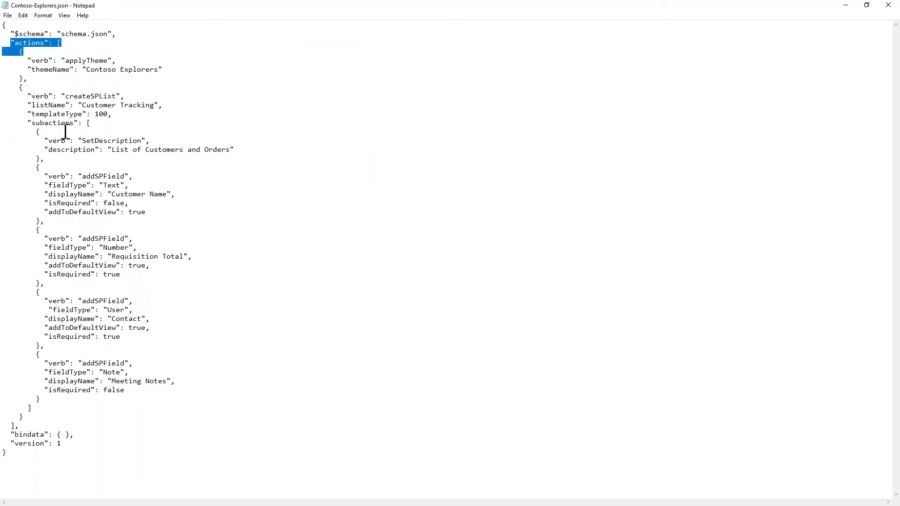
pyautogui.moveTo(27, 60); pyautogui.dragTo(134, 77)
pyautogui.moveTo(31, 96); pyautogui.dragTo(125, 96)
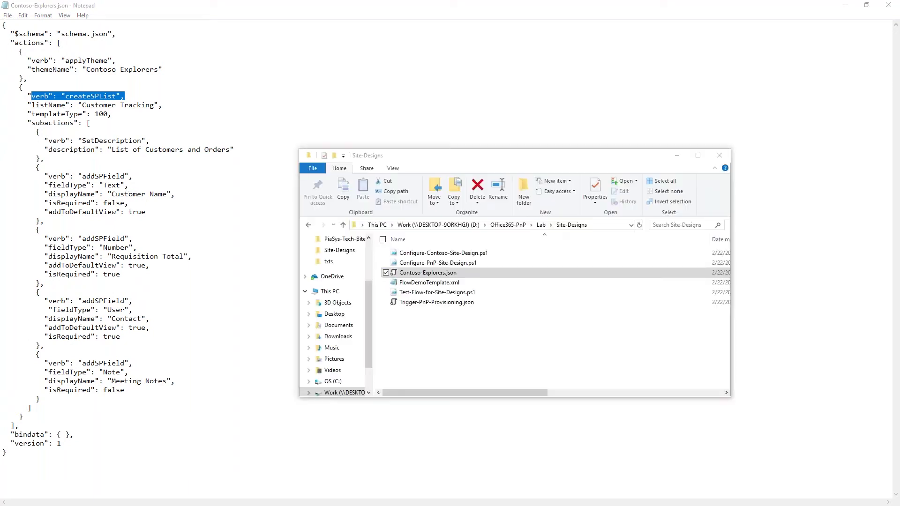
# Open Trigger-PnP-Provisioning.json in Notepad and highlight the triggerFlow verb and flow URL
pyautogui.moveTo(431, 303); pyautogui.dragTo(134, 195)
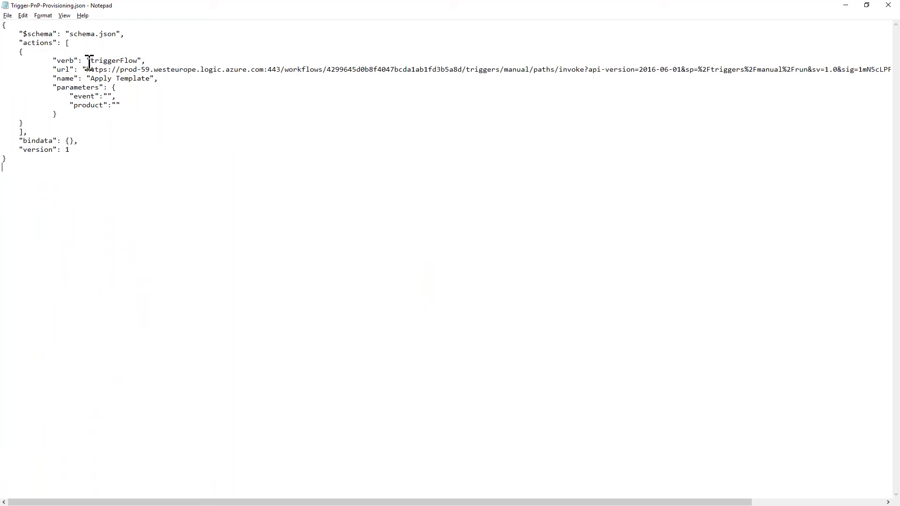
pyautogui.moveTo(86, 60); pyautogui.dragTo(149, 62)
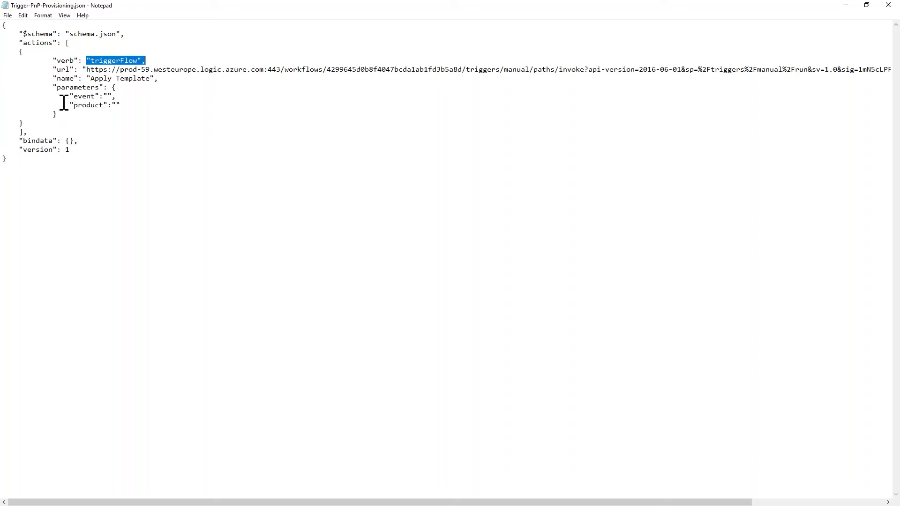
pyautogui.moveTo(79, 70); pyautogui.dragTo(145, 72)
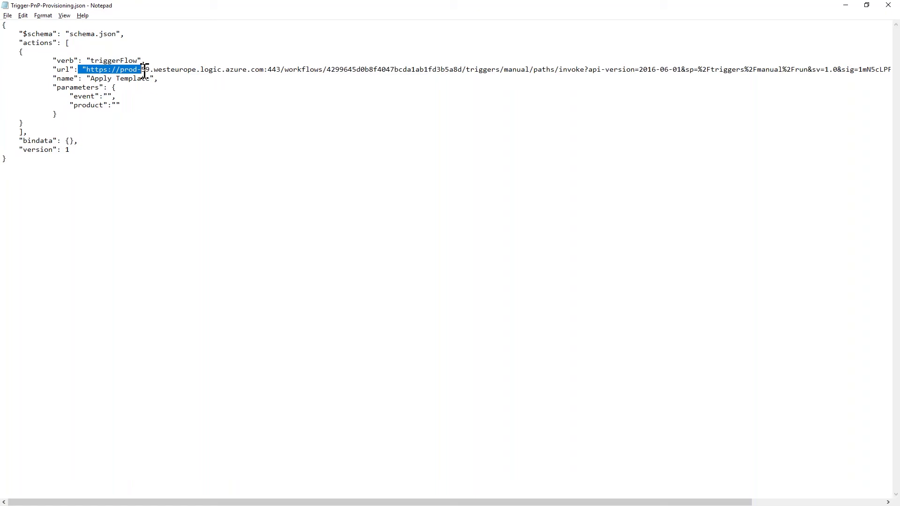
# Close Notepad and return to the ESPC18 Webinar How To site in the browser
pyautogui.hotkey('alt', 'F4')
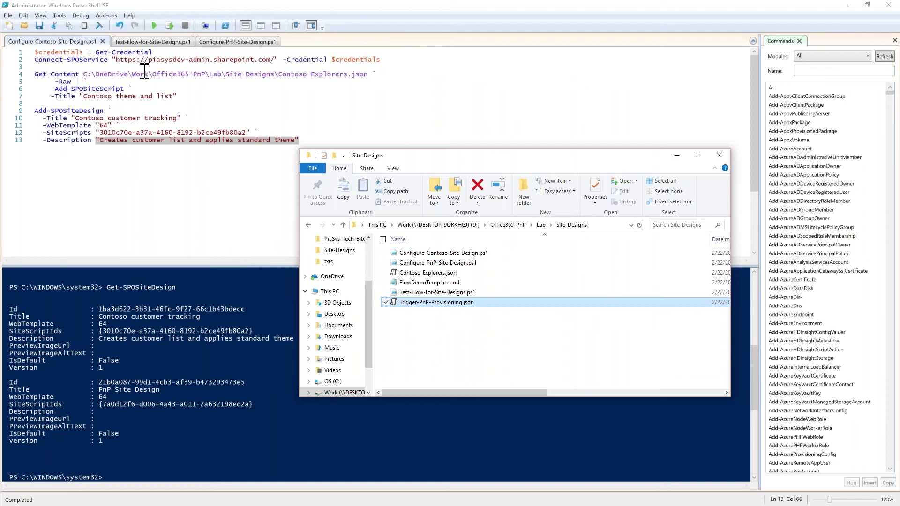
pyautogui.hotkey('alt', 'Tab')
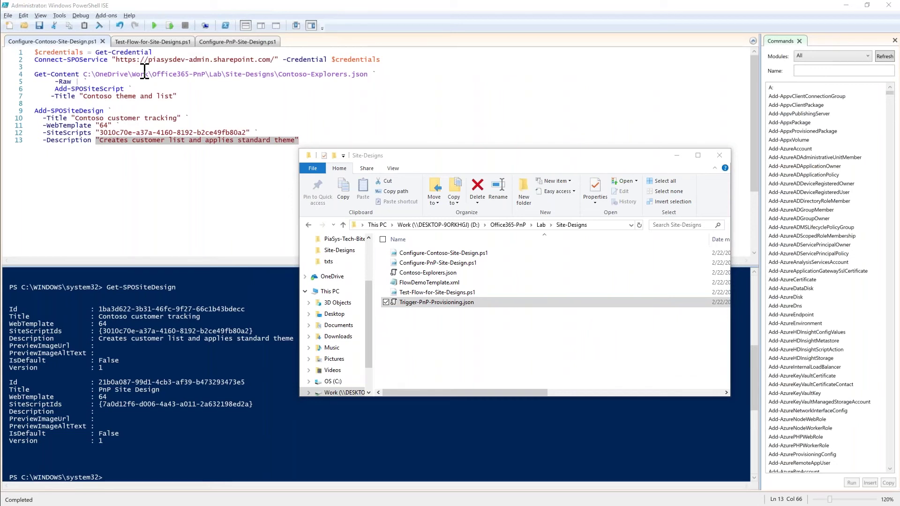
pyautogui.hotkey('alt', 'Tab')
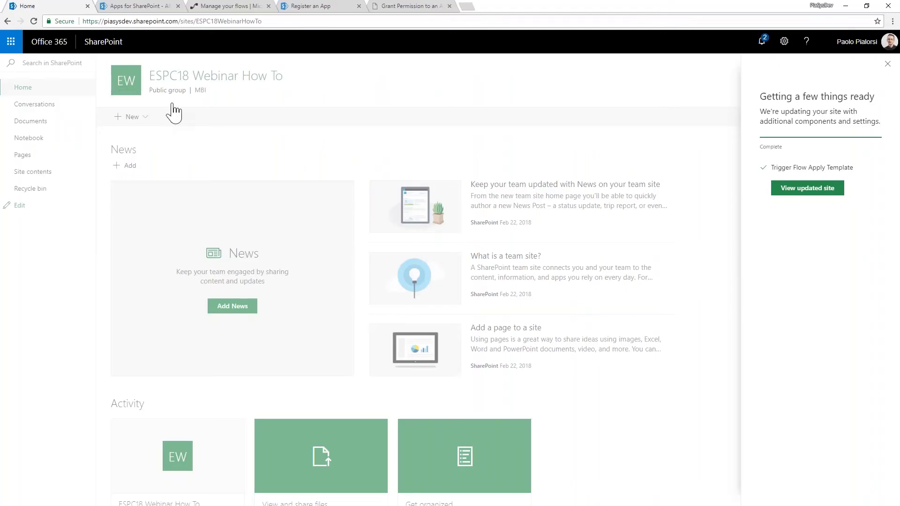
# Bring up the empty Register an App (appregnew.aspx) form
pyautogui.click(151, 7)
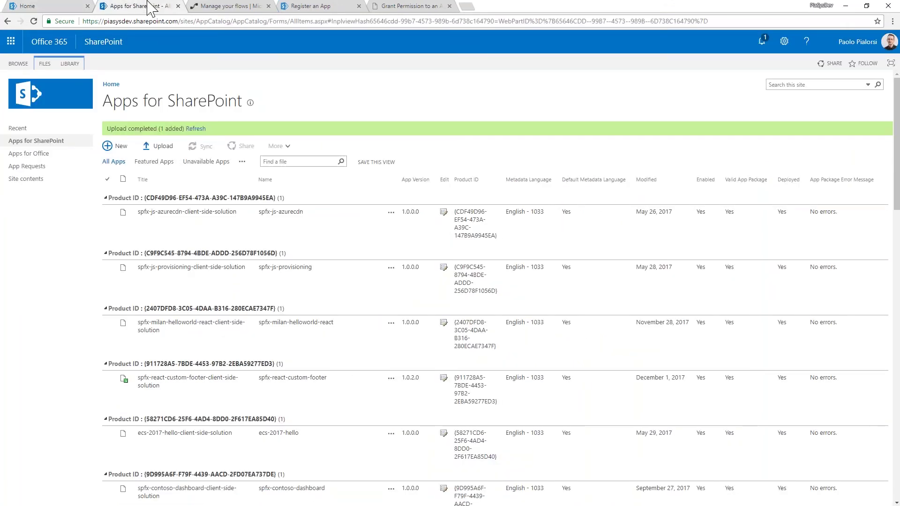
pyautogui.click(325, 11)
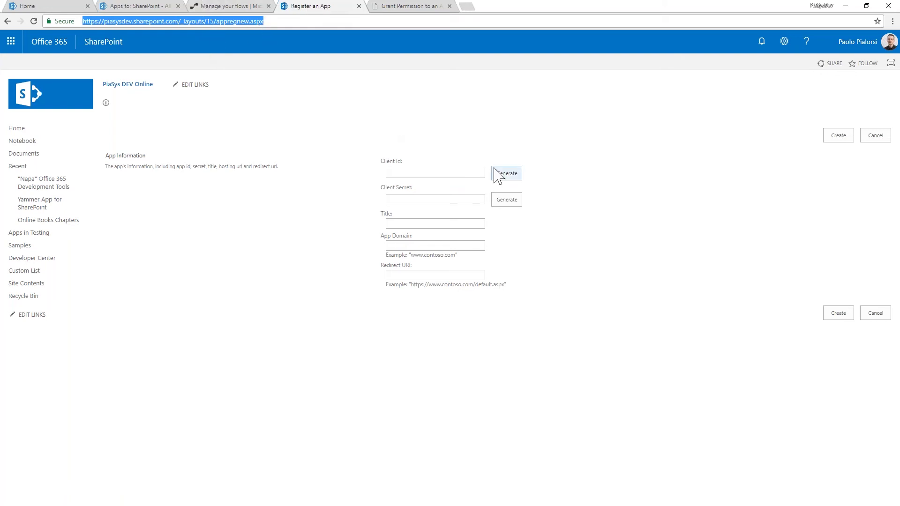
# Open the app permission grant page and highlight the admin part of its address
pyautogui.click(394, 6)
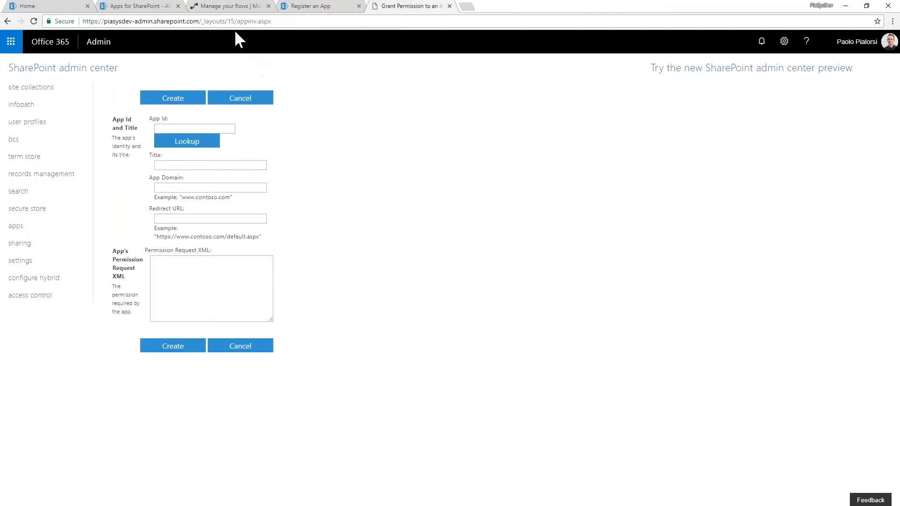
pyautogui.click(106, 22)
pyautogui.moveTo(104, 21); pyautogui.dragTo(152, 21)
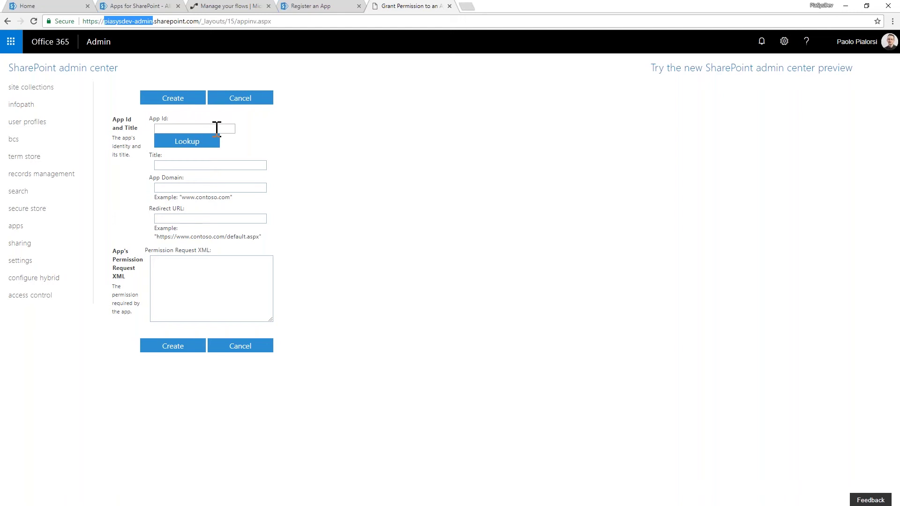
pyautogui.hotkey('alt', 'Tab')
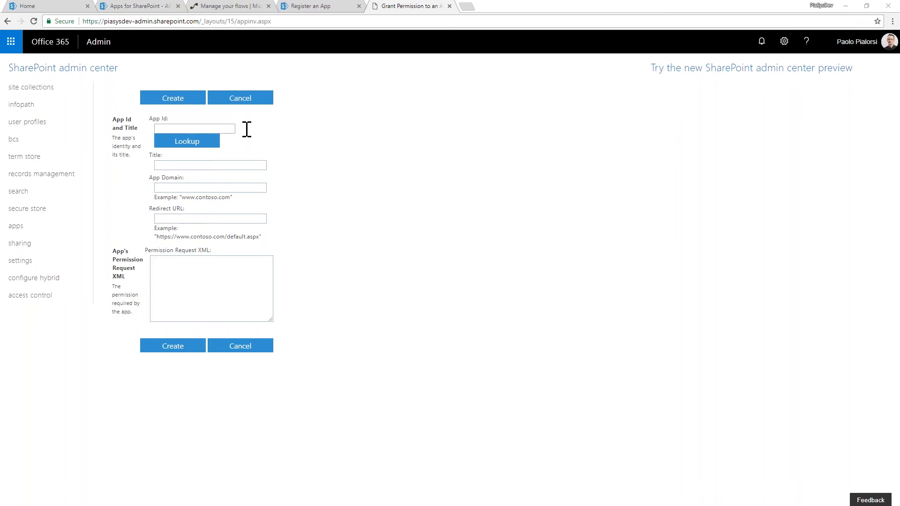
# Paste the App Id, look up the app, and paste the AllowAppOnlyPolicy FullControl permission XML
pyautogui.click(195, 128)
pyautogui.hotkey('ctrl', 'v')
pyautogui.click(197, 143)
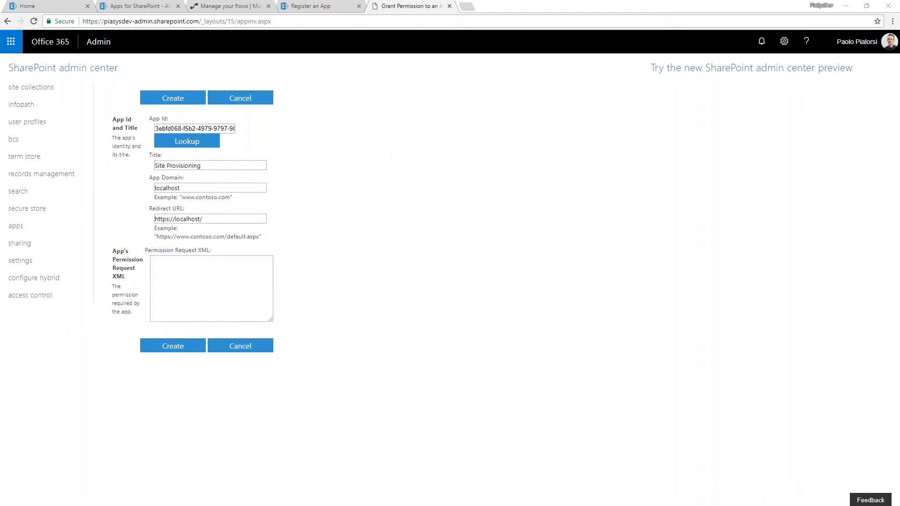
pyautogui.click(201, 291)
pyautogui.write('<AppPermissionRequests AllowAppOnlyPolicy="true">     <AppPermissionRequest Scope="http://sharepoint/content/tenant" Right="FullControl" /> </AppPermissionRequests>')
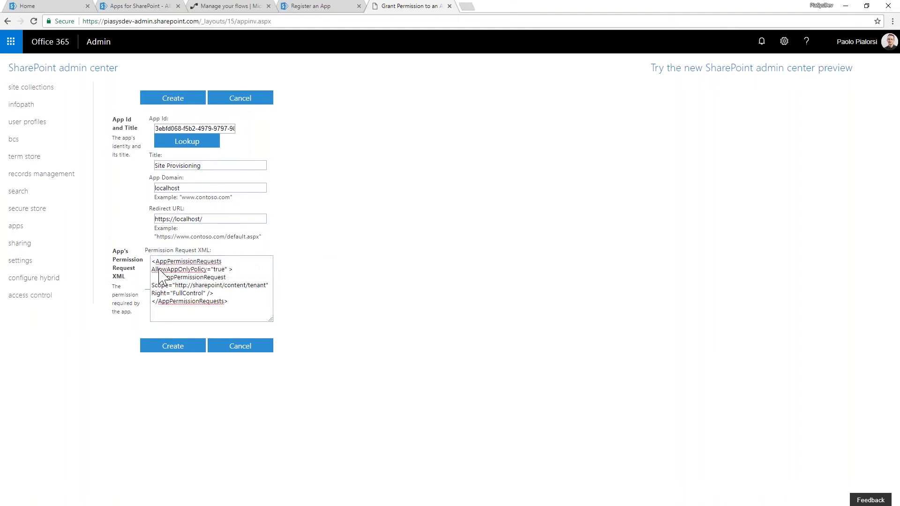
pyautogui.moveTo(151, 269); pyautogui.dragTo(233, 269)
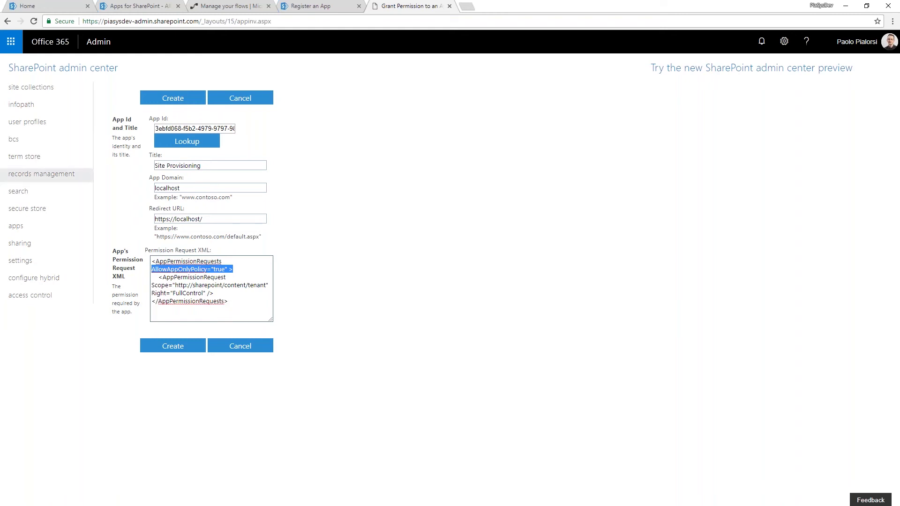
pyautogui.click(223, 7)
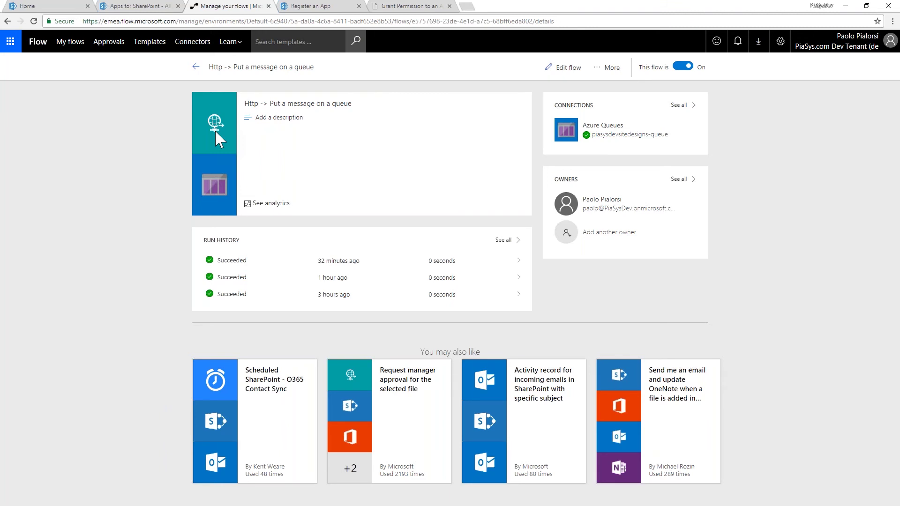
# Paste the request JSON schema into the HTTP trigger and inspect the queue message step
pyautogui.click(569, 68)
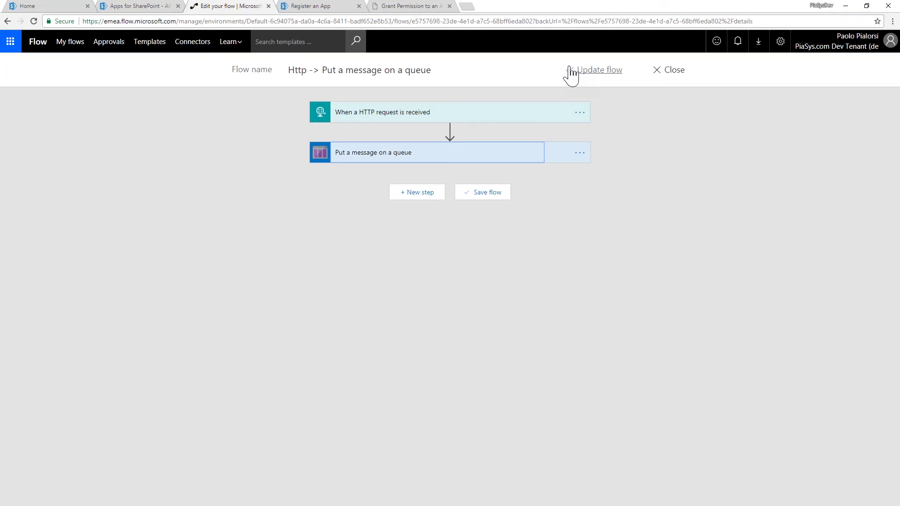
pyautogui.click(391, 116)
pyautogui.click(392, 175)
pyautogui.hotkey('ctrl', 'v')
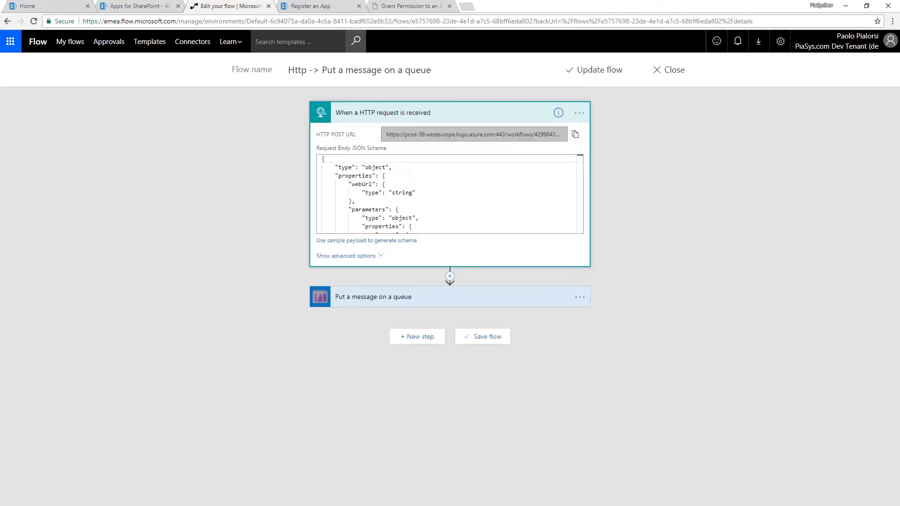
pyautogui.moveTo(581, 178)
pyautogui.mouseDown()
pyautogui.moveTo(588, 224)
pyautogui.moveTo(586, 170)
pyautogui.mouseUp()
pyautogui.click(368, 301)
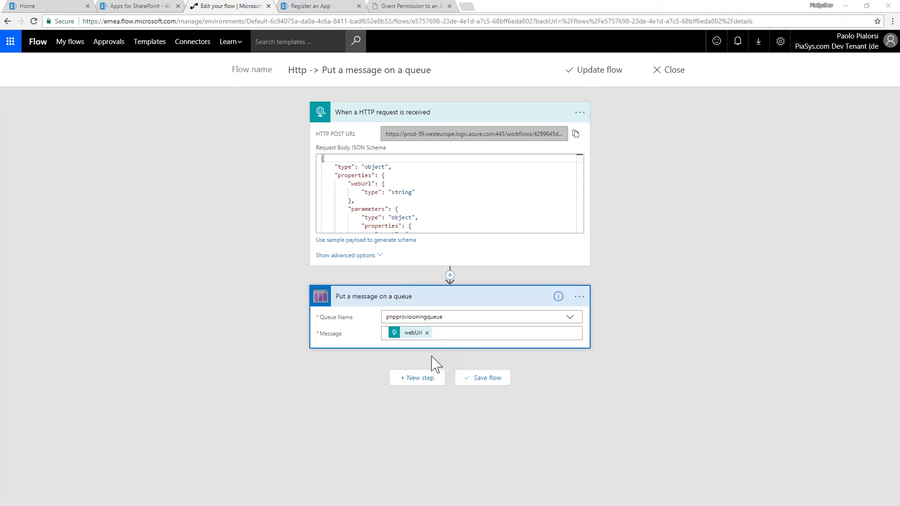
pyautogui.hotkey('alt', 'Tab')
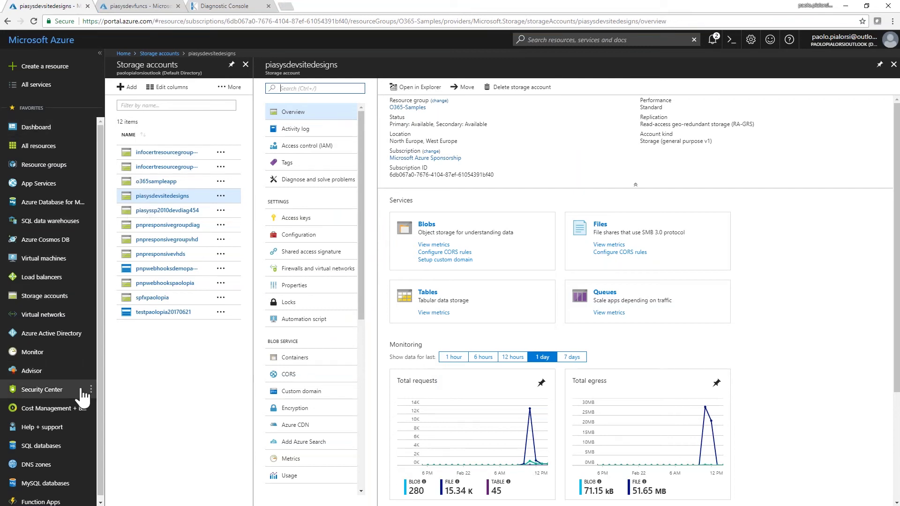
# View pnpprovisioningqueue in piasysdevsitedesigns, then switch to the piasysdevfuncs function app
pyautogui.click(163, 199)
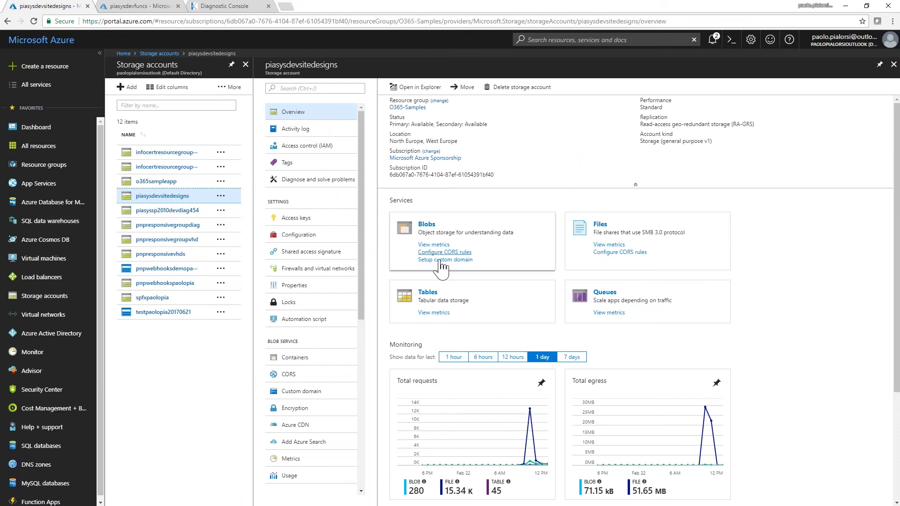
pyautogui.click(595, 300)
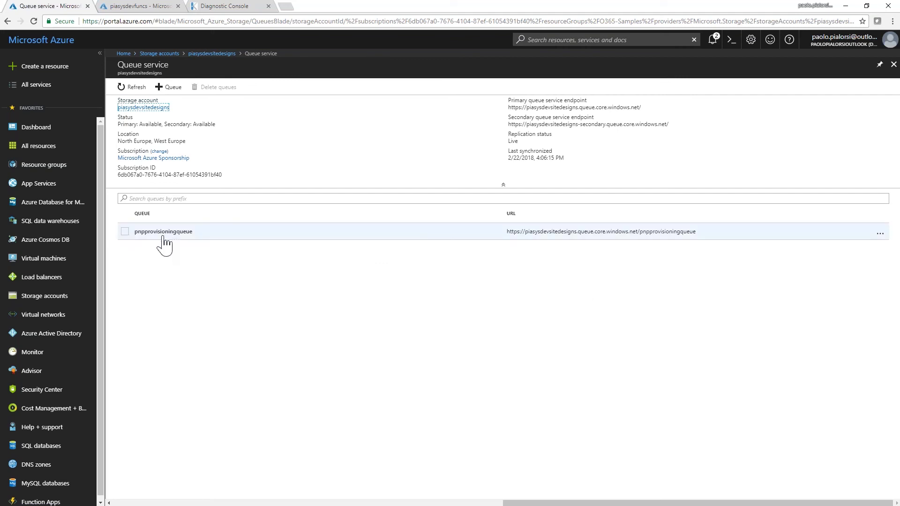
pyautogui.click(149, 14)
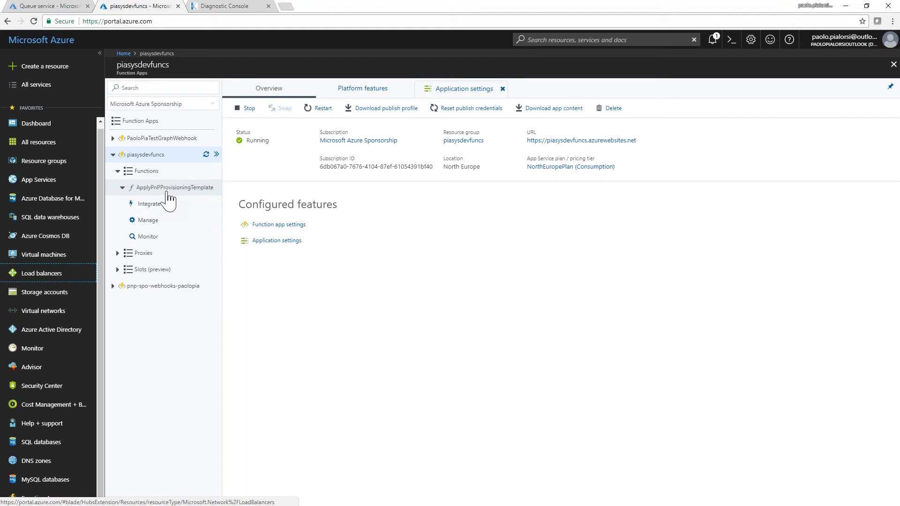
# Start a new Azure resource, discarding the unsaved edits
pyautogui.click(47, 70)
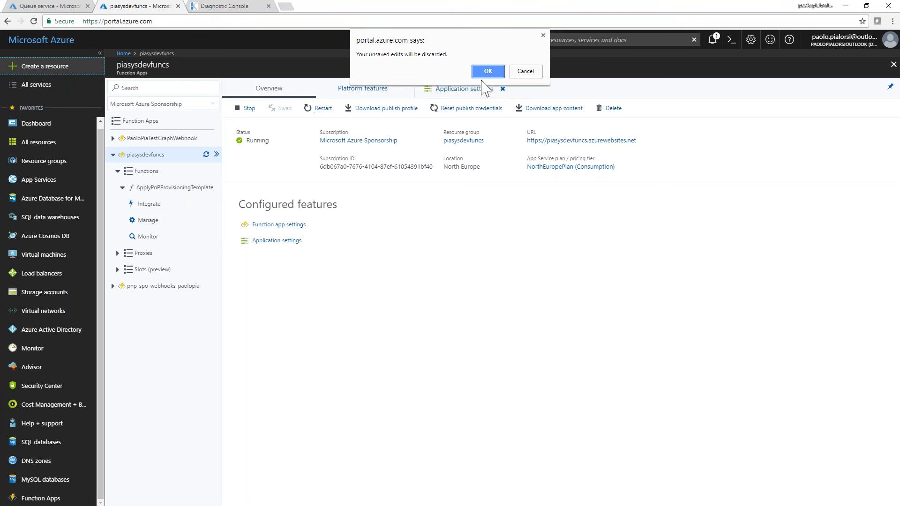
pyautogui.click(490, 72)
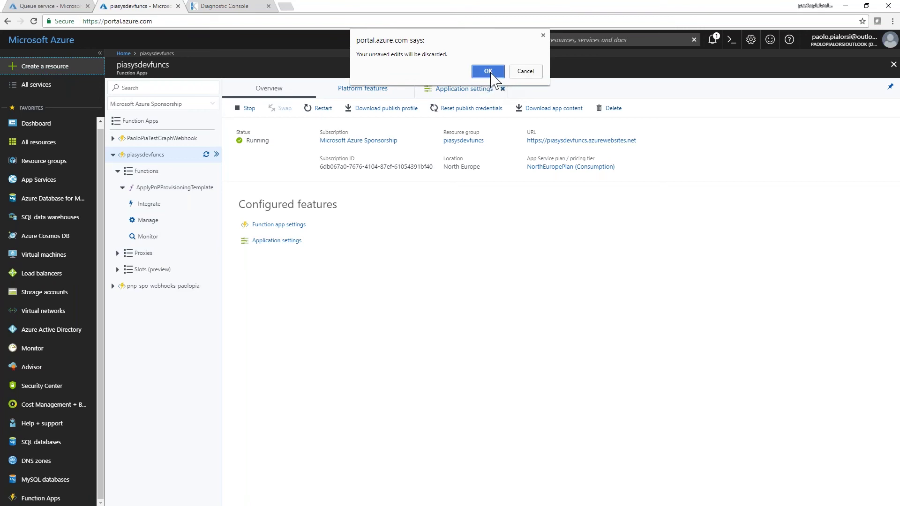
pyautogui.click(487, 71)
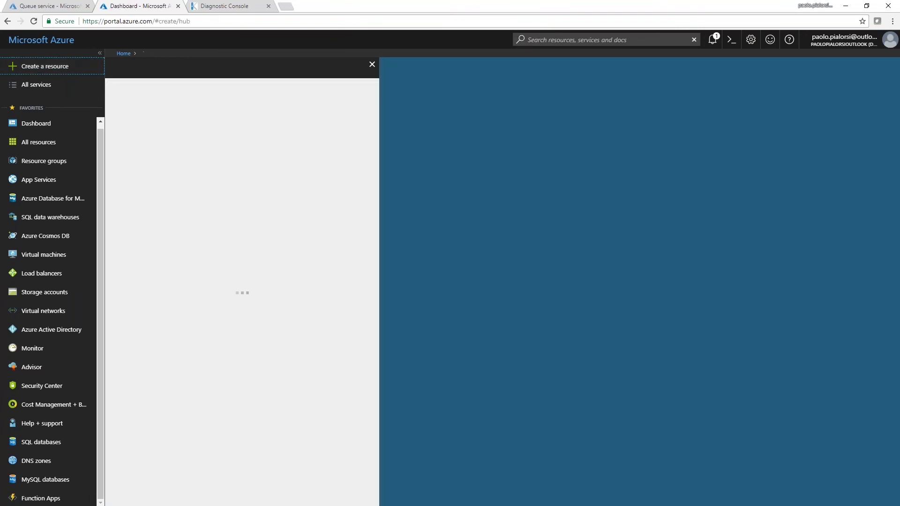
# Find Function App in the Marketplace, begin creating one, then open the existing piasysdevfuncs app
pyautogui.click(235, 92)
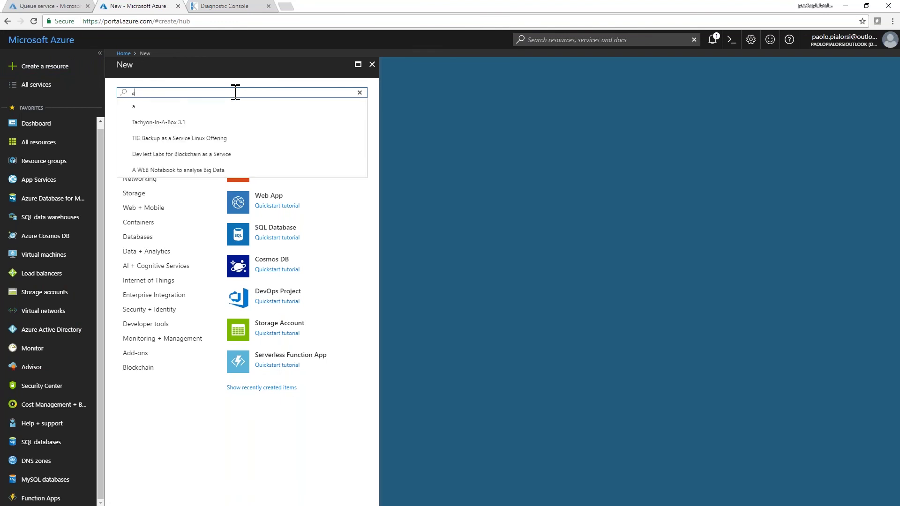
pyautogui.write('function appp')
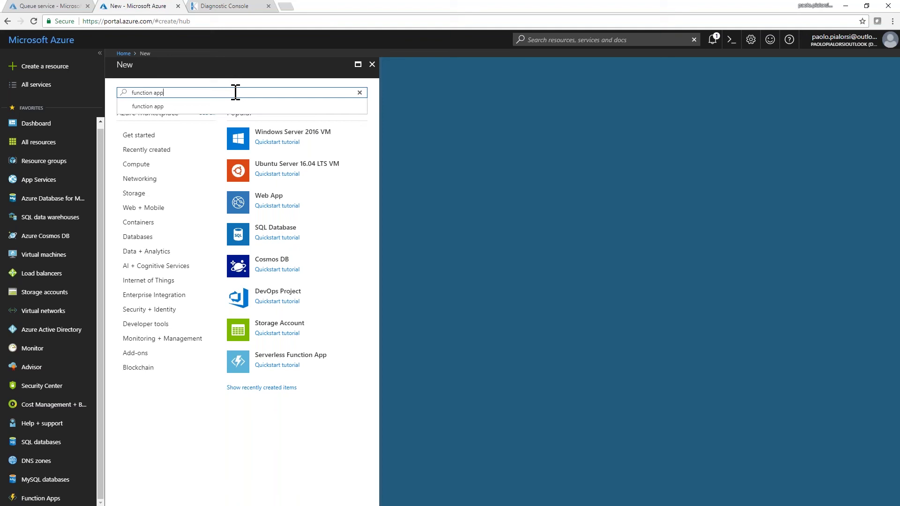
pyautogui.click(146, 107)
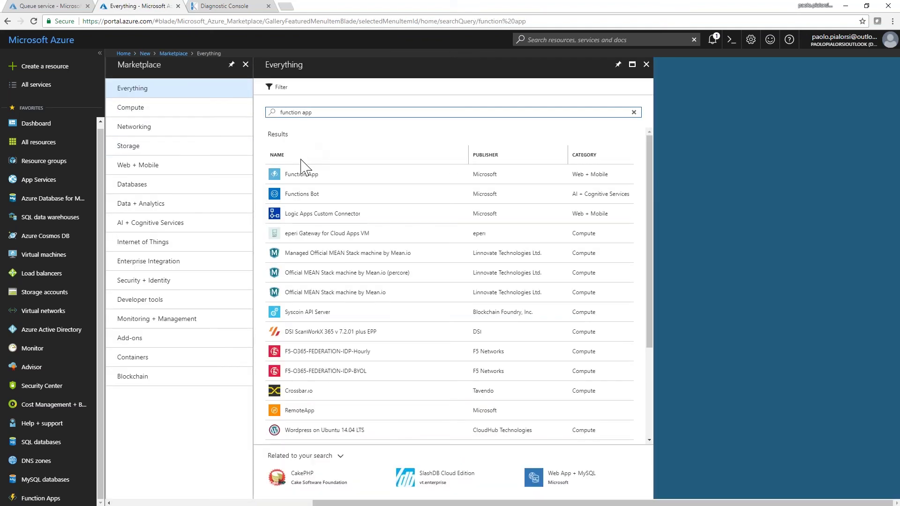
pyautogui.click(304, 175)
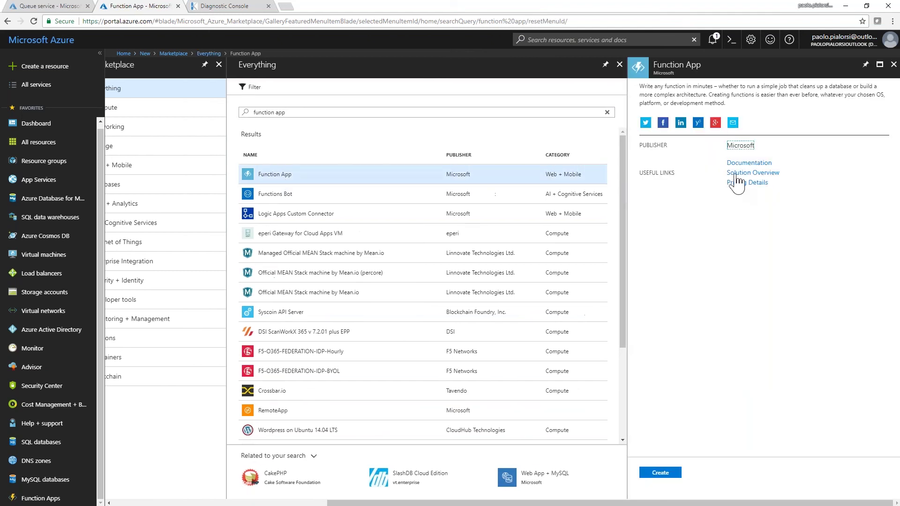
pyautogui.click(663, 473)
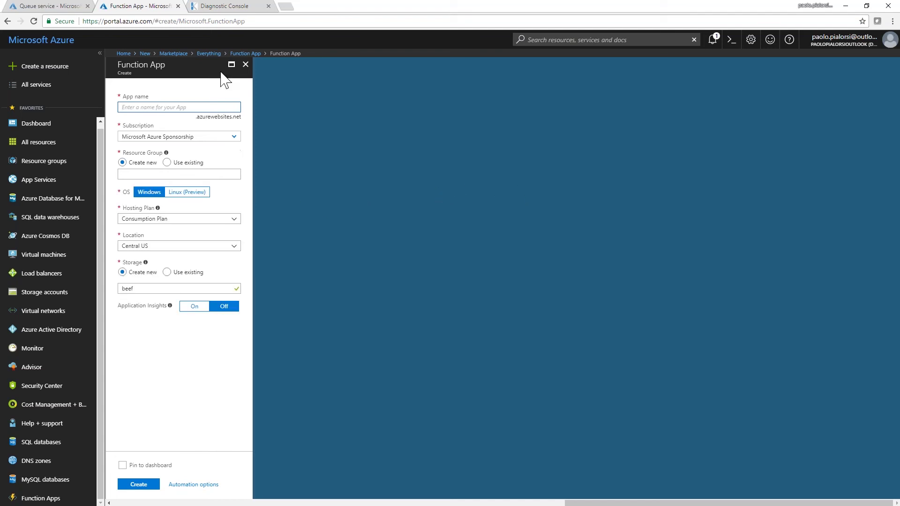
pyautogui.click(44, 497)
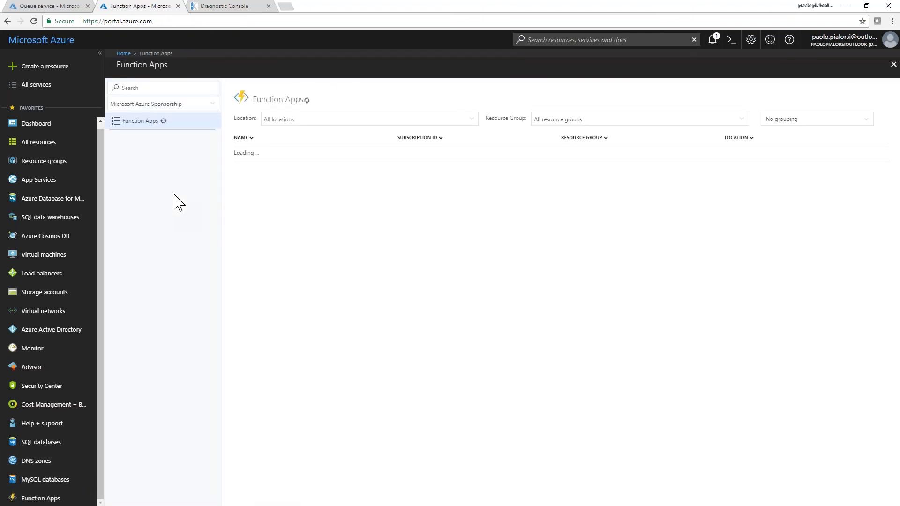
pyautogui.click(111, 155)
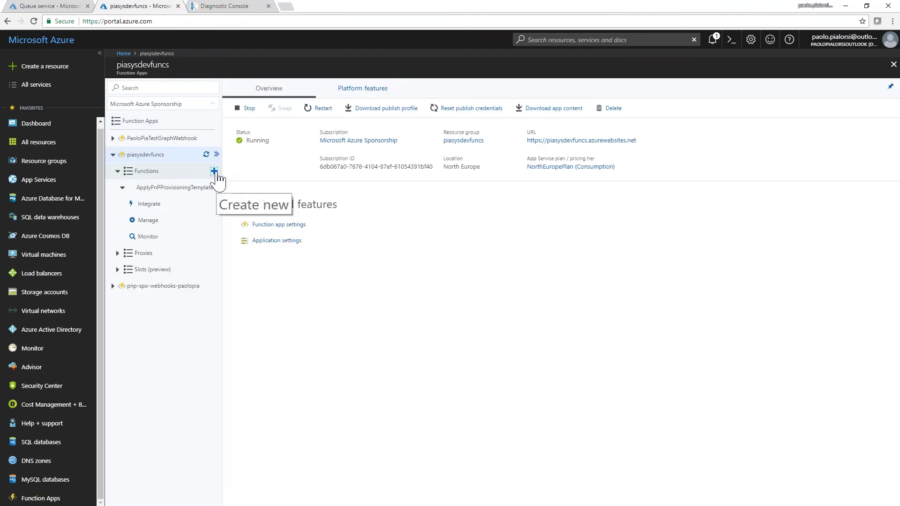
# Enable Experimental Language Support and open the ApplyPnPProvisioningTemplate function's run.ps1 script
pyautogui.click(215, 172)
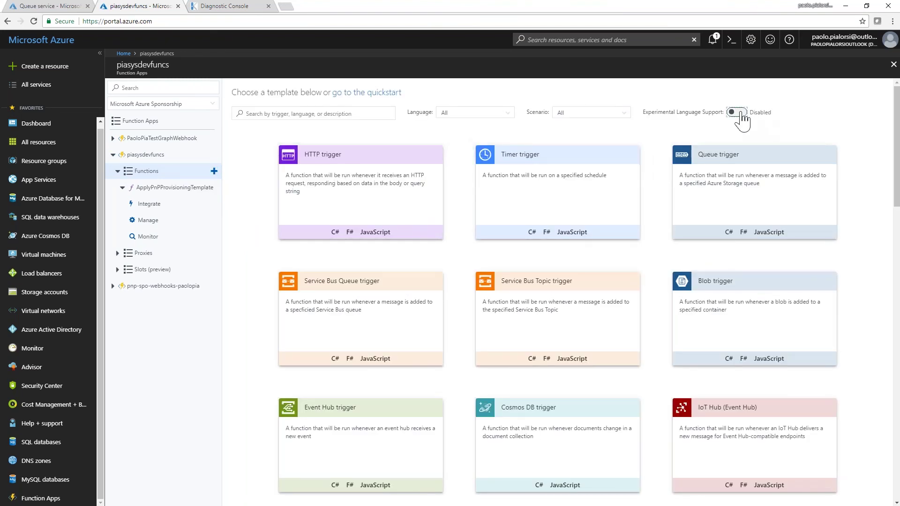
pyautogui.click(741, 114)
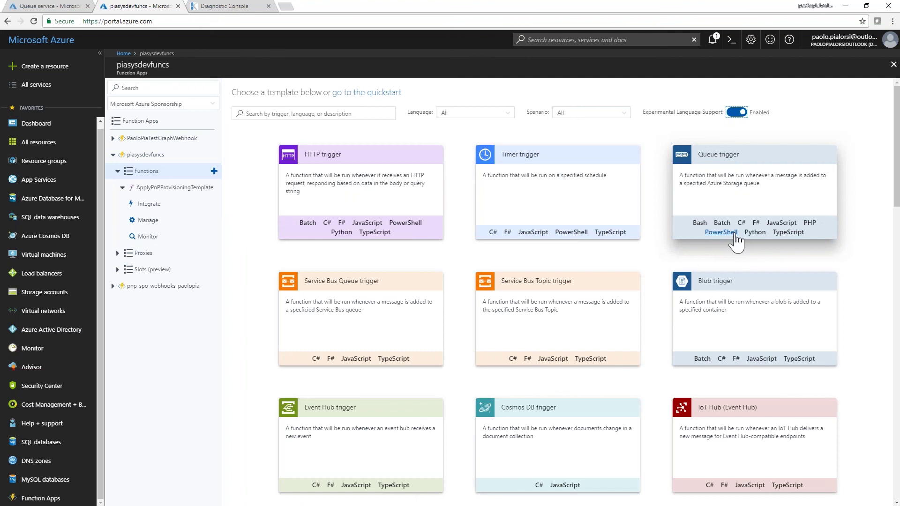
pyautogui.click(186, 193)
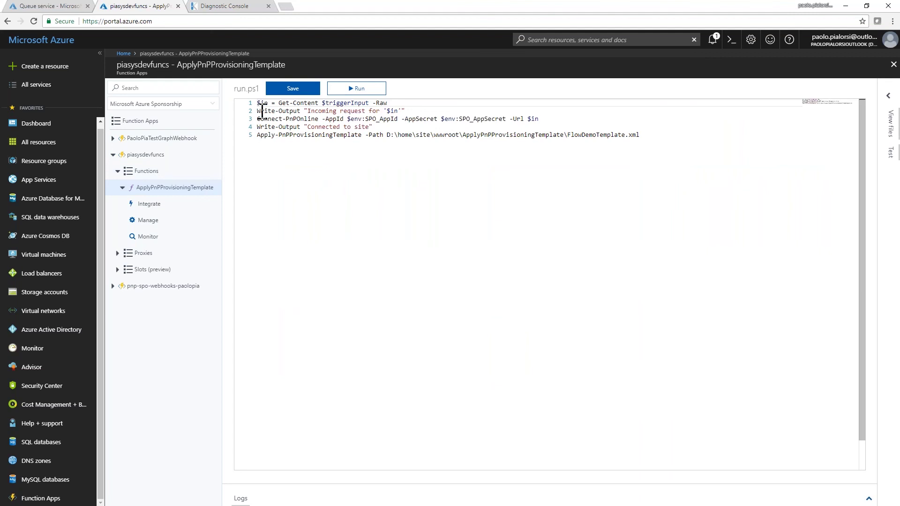
# Highlight the Connect-PnPOnline and Apply-PnPProvisioningTemplate lines and the SPO_AppId and SPO_AppSecret references, then return to piasysdevfuncs
pyautogui.moveTo(257, 120); pyautogui.dragTo(575, 120)
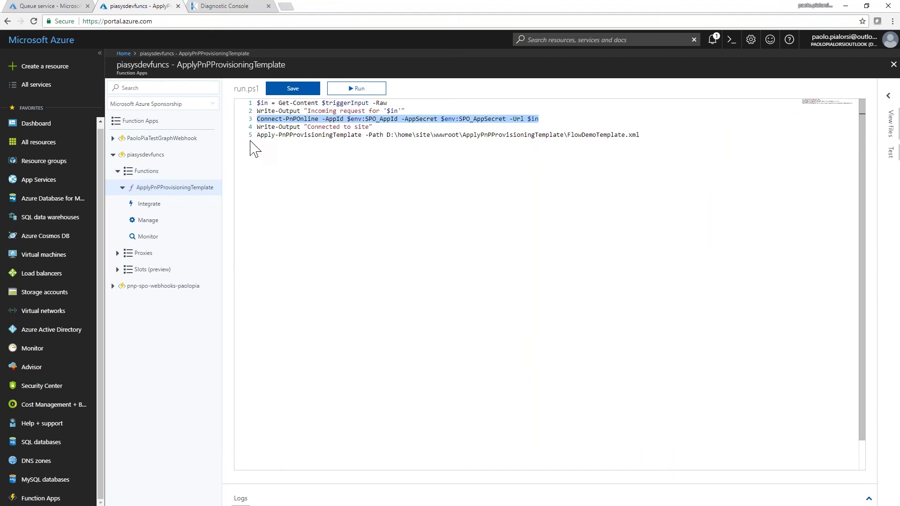
pyautogui.moveTo(256, 135); pyautogui.dragTo(381, 135)
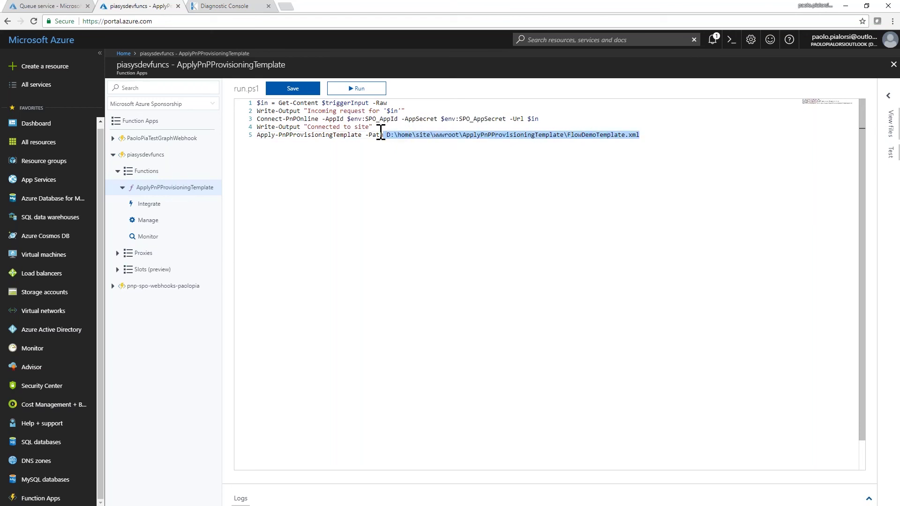
pyautogui.moveTo(365, 120); pyautogui.dragTo(402, 120)
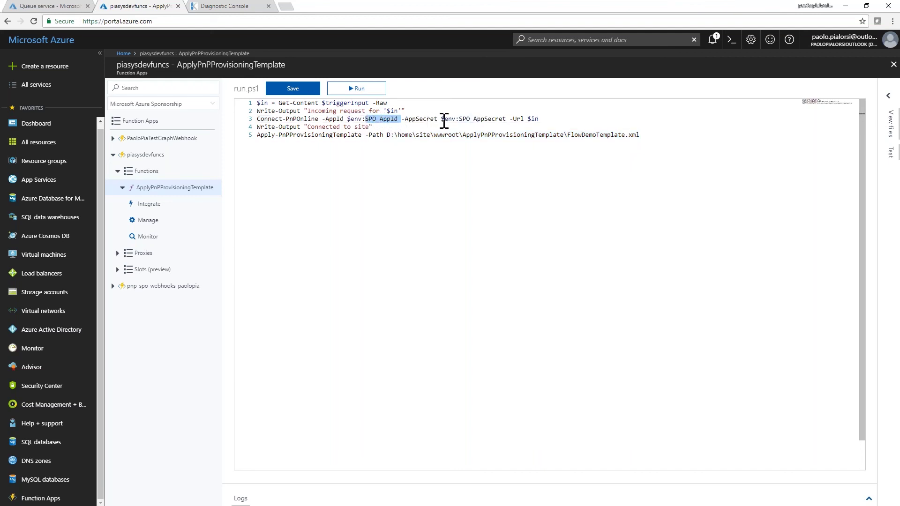
pyautogui.click(459, 120)
pyautogui.moveTo(459, 120); pyautogui.dragTo(506, 120)
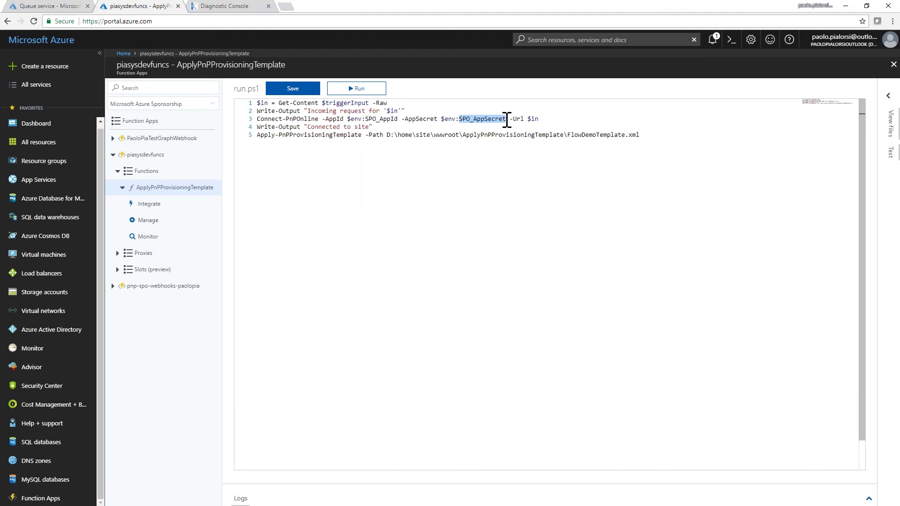
pyautogui.click(139, 157)
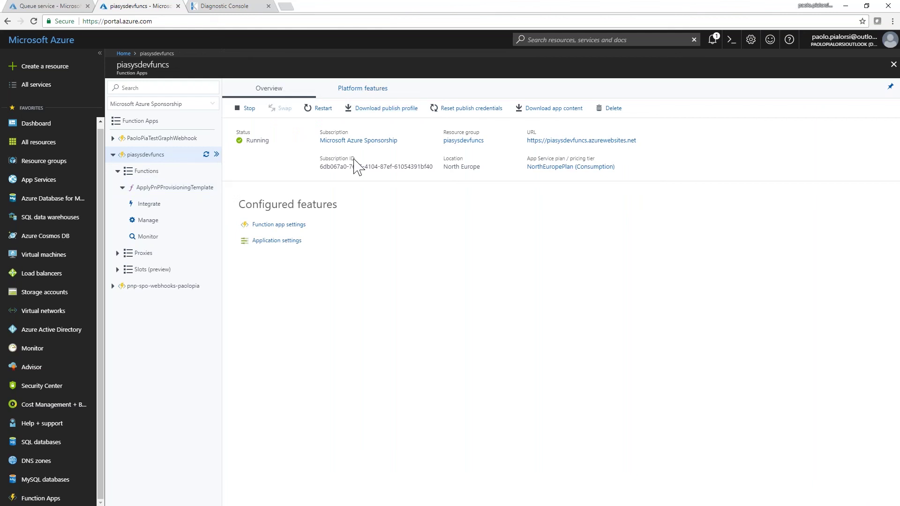
# Open the piasysdevfuncs Application settings under Configured features
pyautogui.click(295, 244)
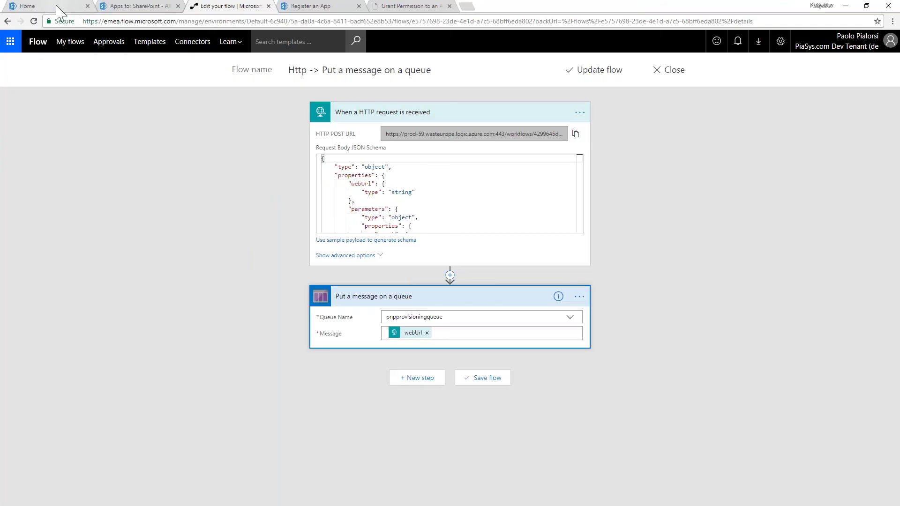
# View the updated ESPC18 Webinar How To site, then select Trigger-PnP-Provisioning.json in Site-Designs
pyautogui.click(57, 6)
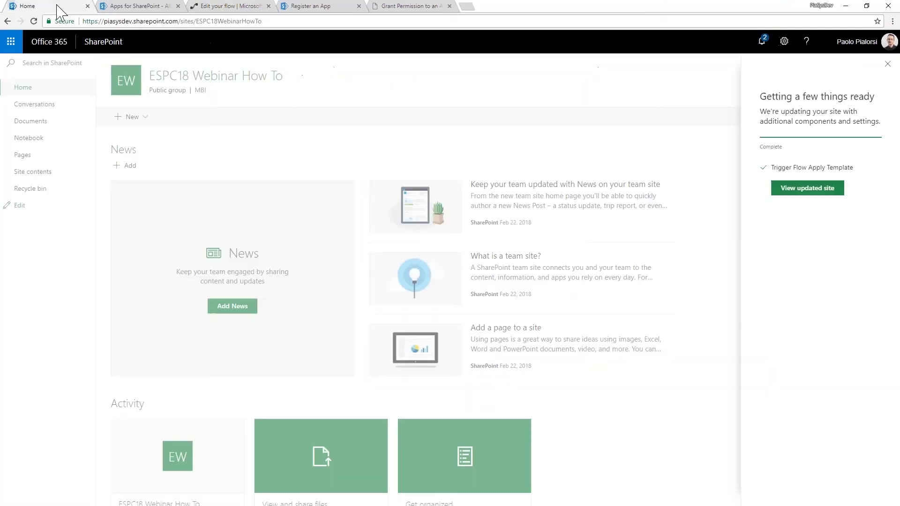
pyautogui.click(814, 193)
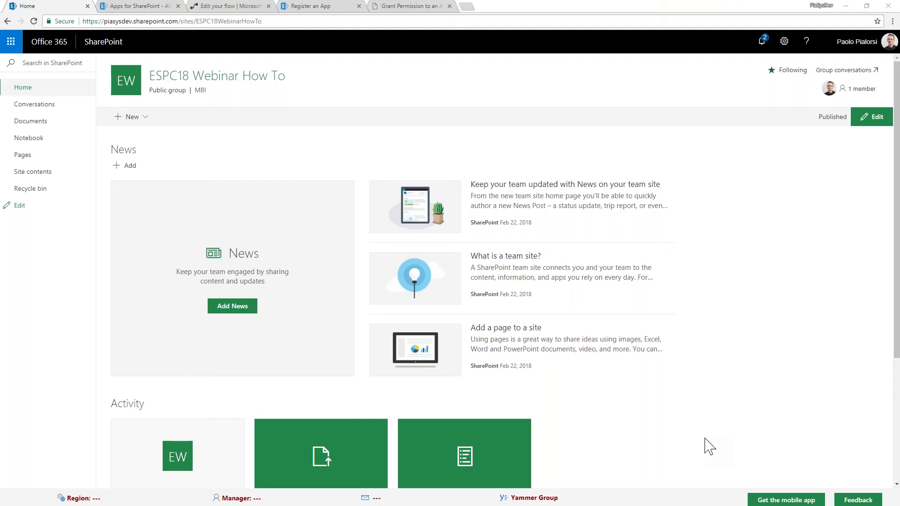
pyautogui.click(448, 302)
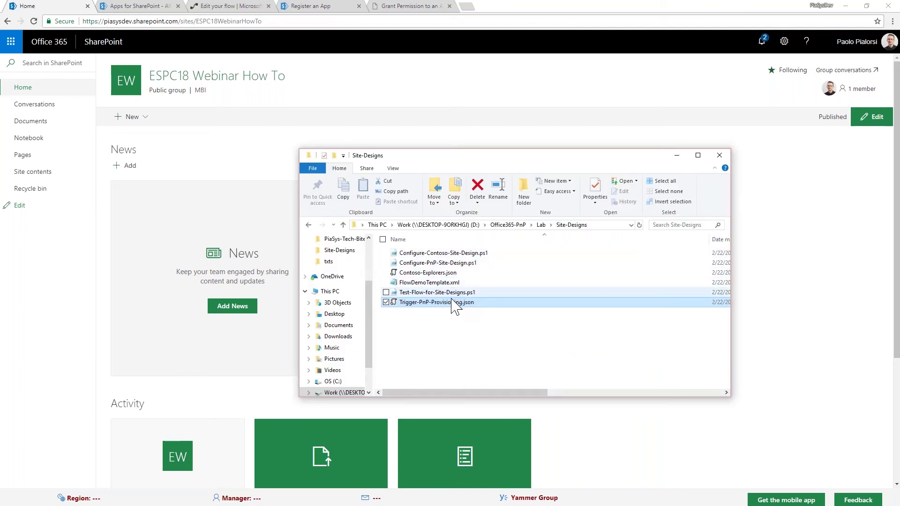
# Open FlowDemoTemplate.xml in Notepad and highlight its CustomActions section
pyautogui.click(449, 284)
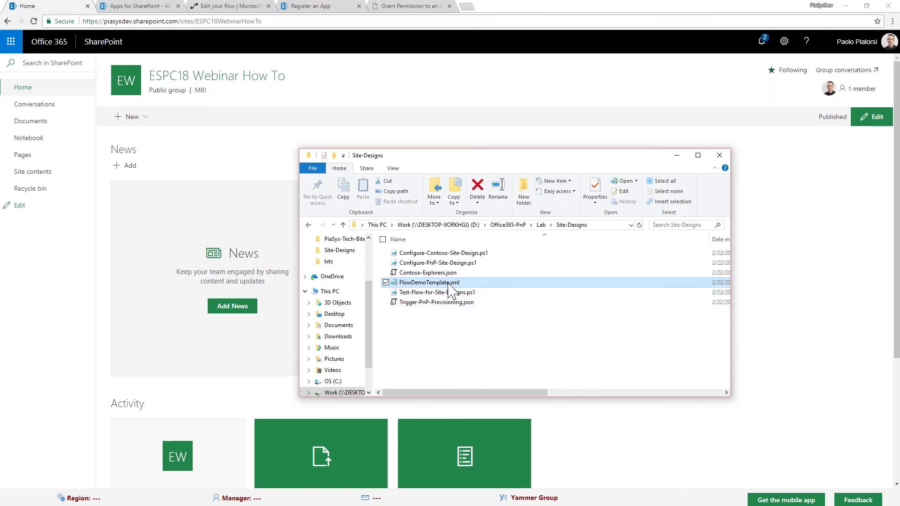
pyautogui.doubleClick(448, 283)
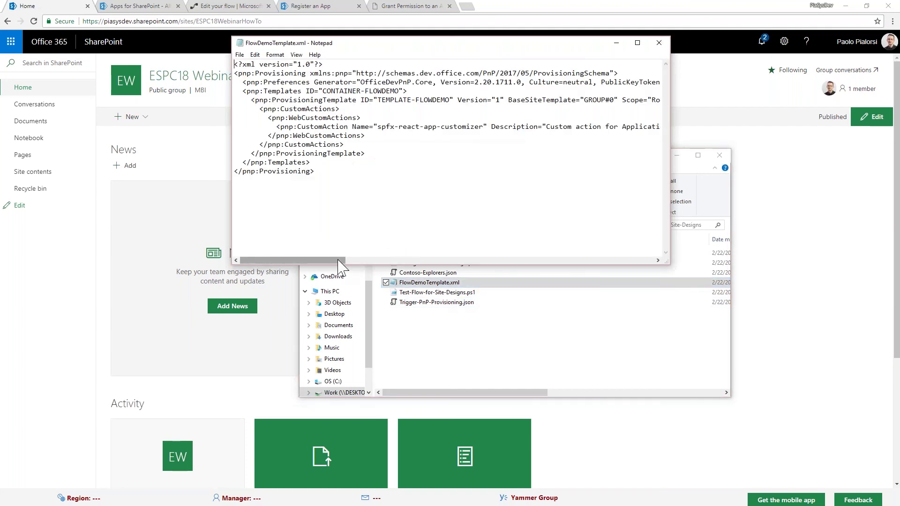
pyautogui.moveTo(260, 109); pyautogui.dragTo(352, 128)
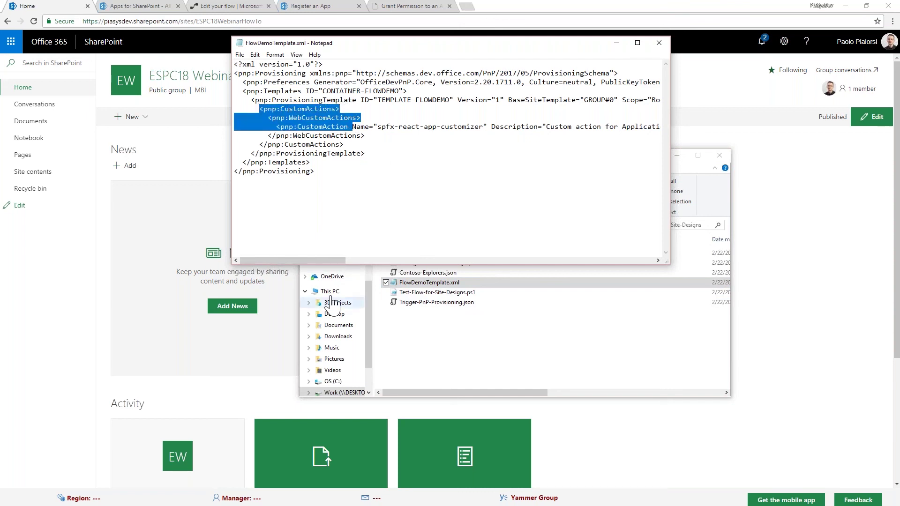
pyautogui.moveTo(333, 261); pyautogui.dragTo(357, 261)
pyautogui.hscroll(5, 362, 207)
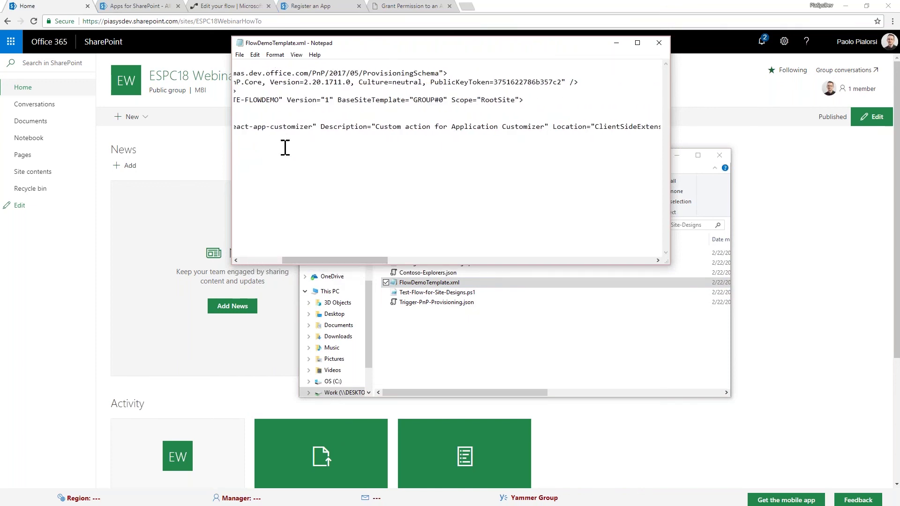
# Highlight the customizer action name and ClientSideExtension location, then close Notepad and minimize Site-Designs
pyautogui.moveTo(271, 127); pyautogui.dragTo(316, 126)
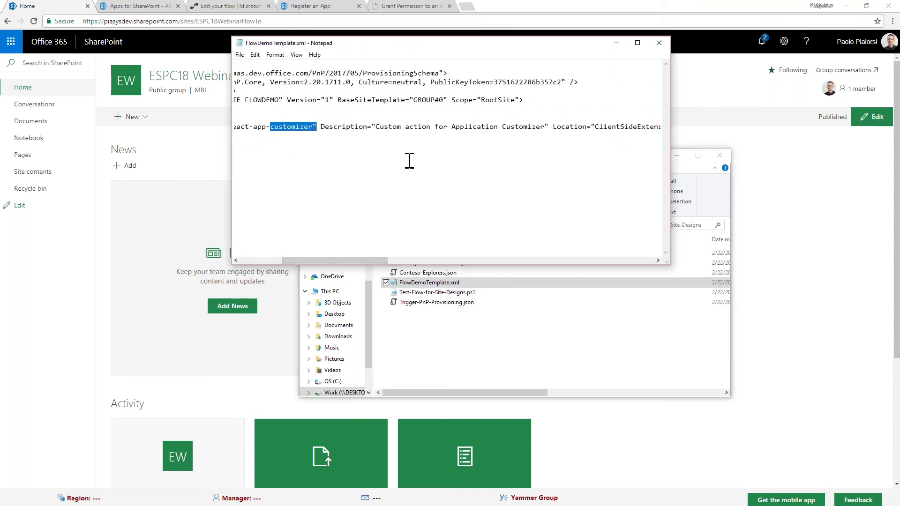
pyautogui.moveTo(389, 261); pyautogui.dragTo(433, 260)
pyautogui.moveTo(426, 126); pyautogui.dragTo(488, 127)
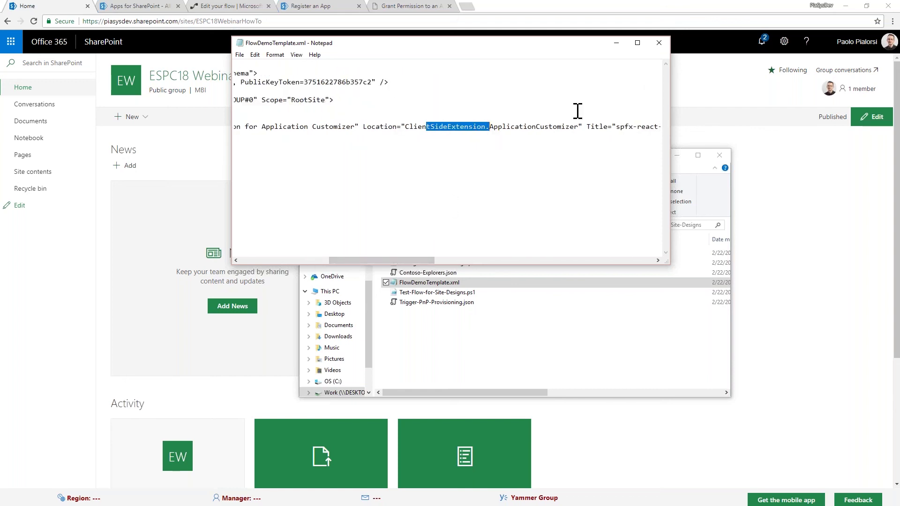
pyautogui.click(659, 43)
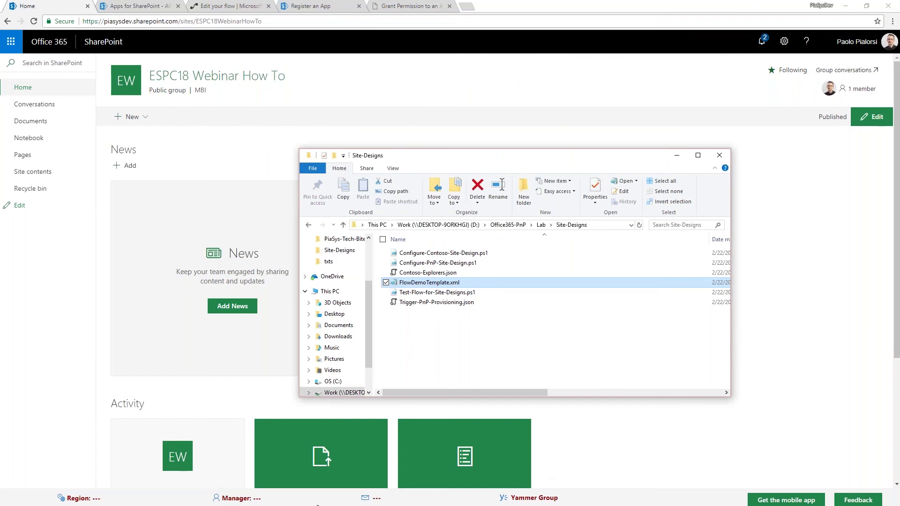
pyautogui.click(582, 501)
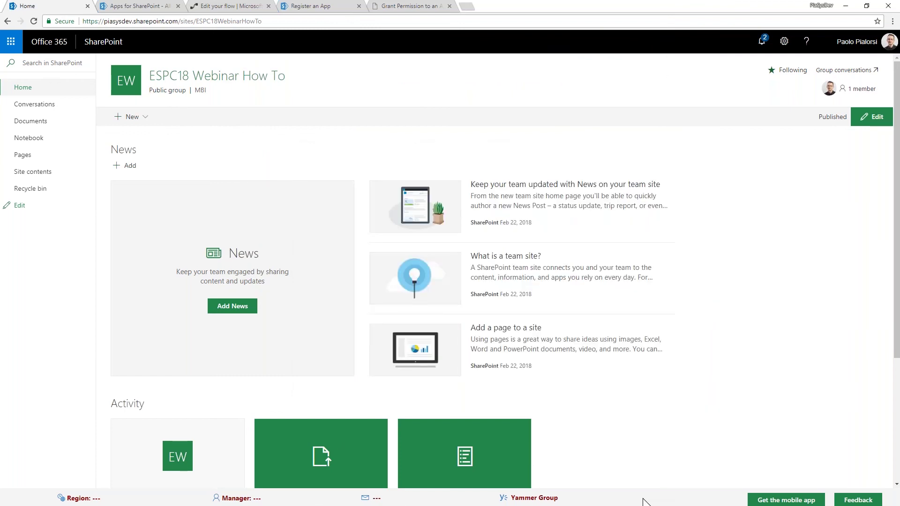